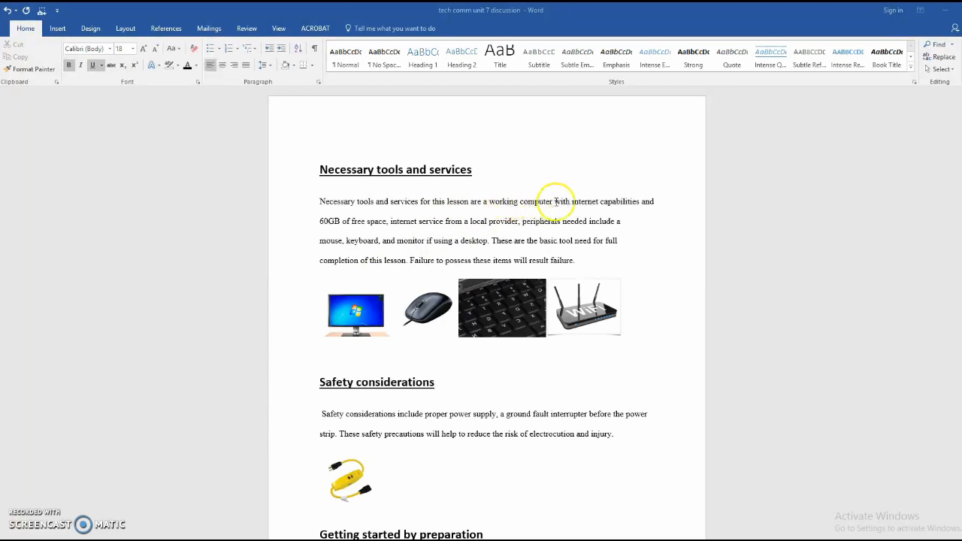
Highlight the requirements: working computer, 60GB free space, internet service, and mouse and keyboard.
left_click_drag(489, 201, 651, 201)
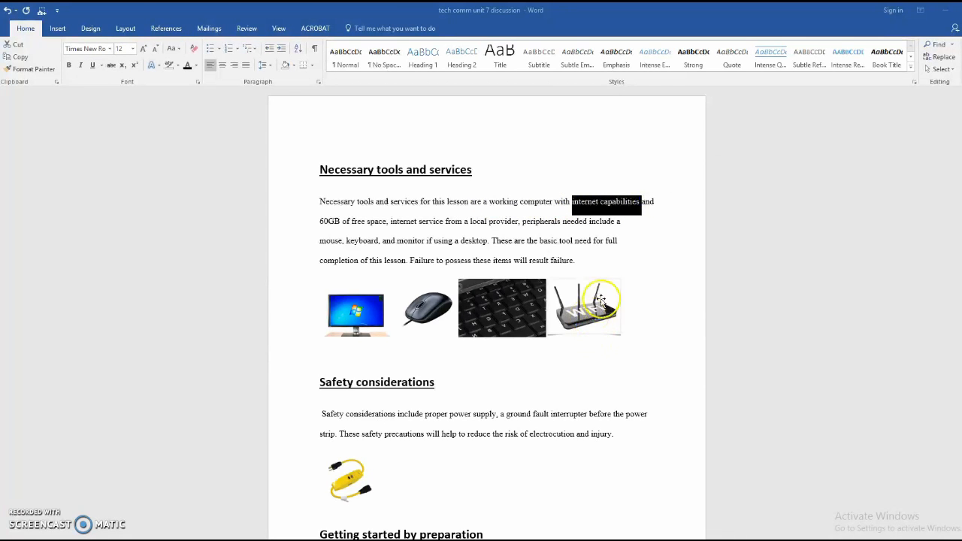
left_click(632, 223)
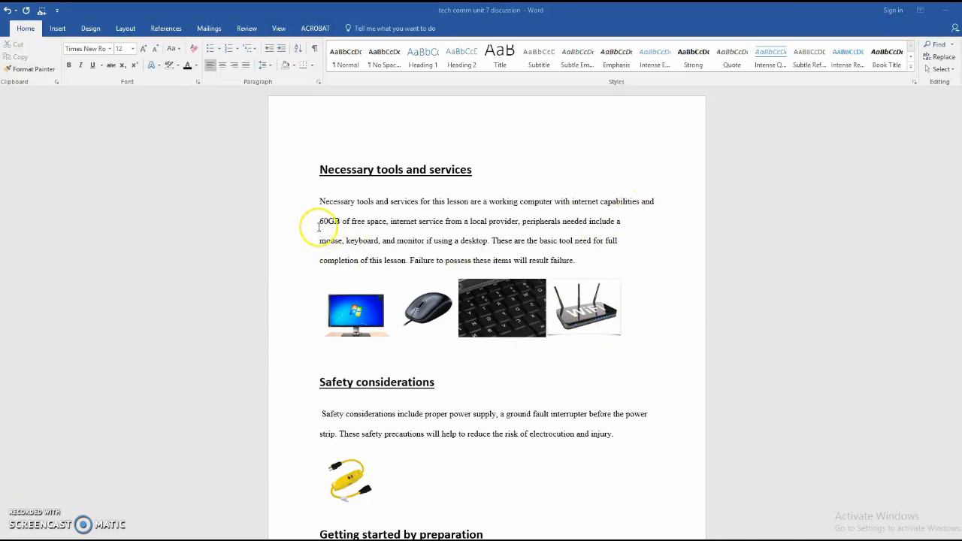
left_click_drag(318, 222, 386, 221)
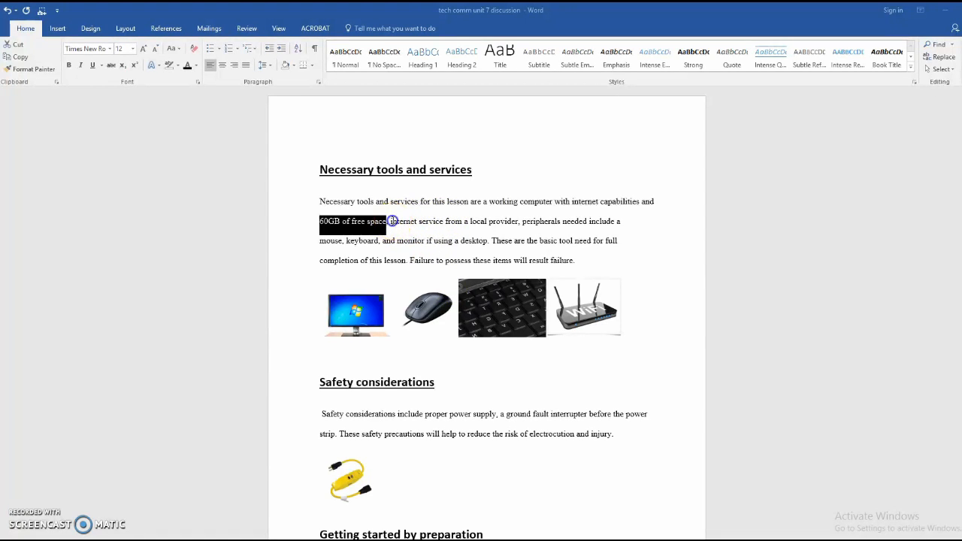
left_click_drag(390, 221, 560, 220)
left_click(645, 214)
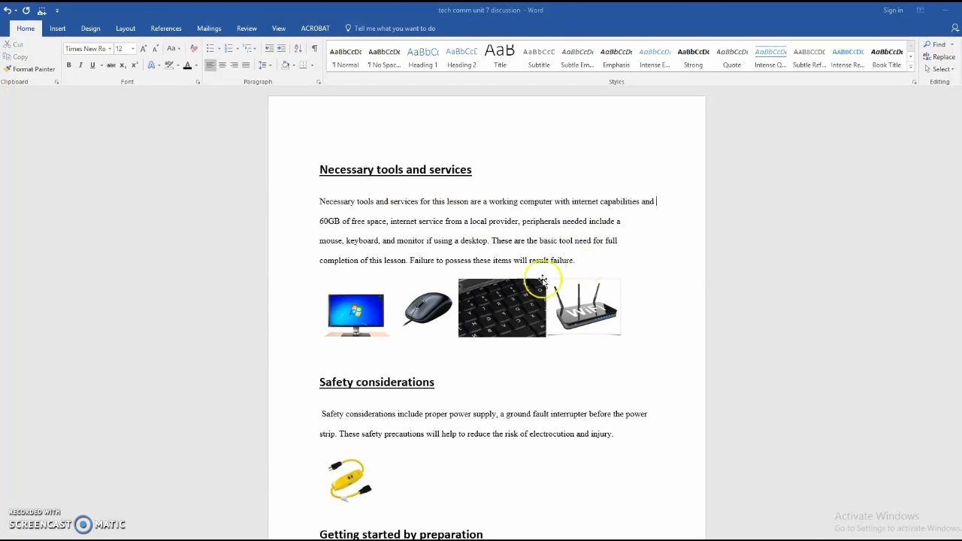
left_click_drag(319, 241, 426, 239)
left_click(632, 249)
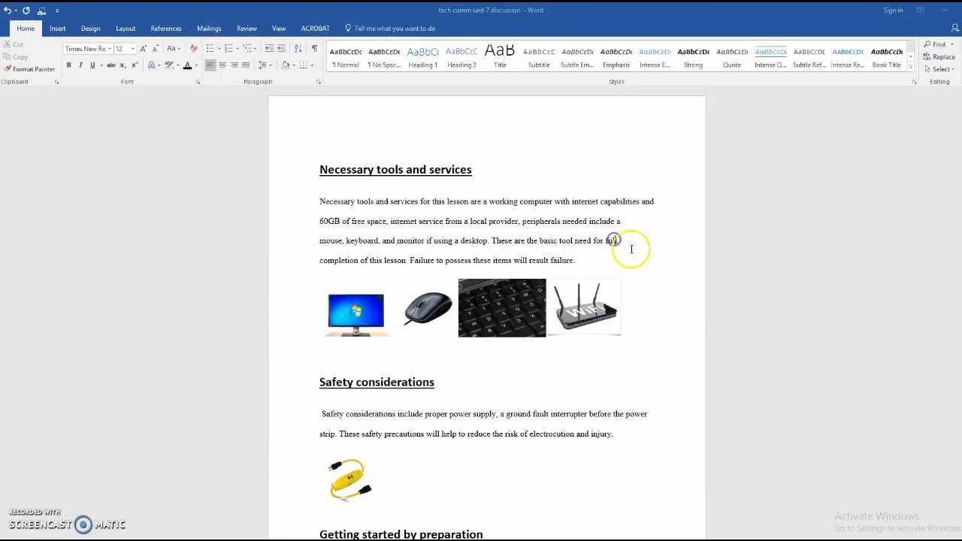
Highlight the Safety considerations heading and its paragraph, then deselect them.
scroll(584, 339, "down", 2)
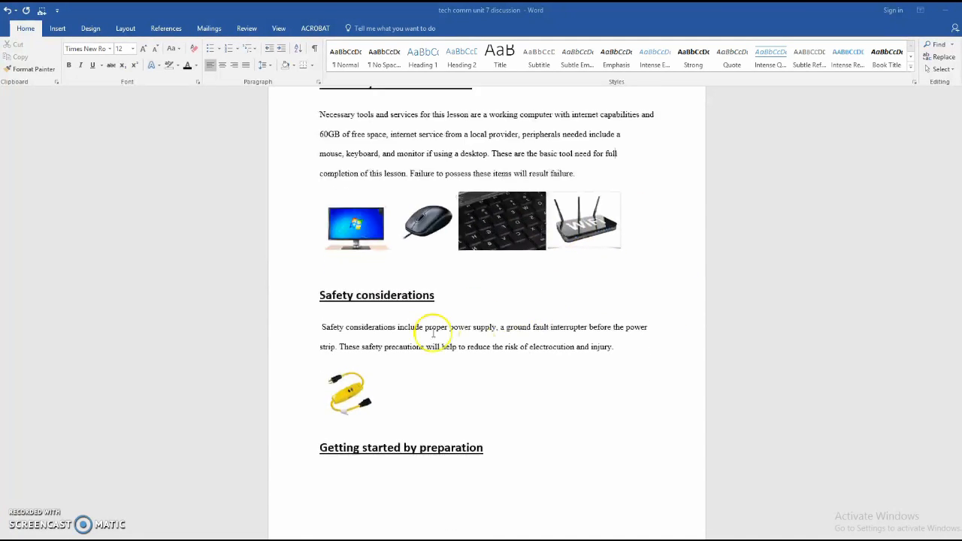
left_click_drag(309, 285, 458, 283)
left_click(474, 280)
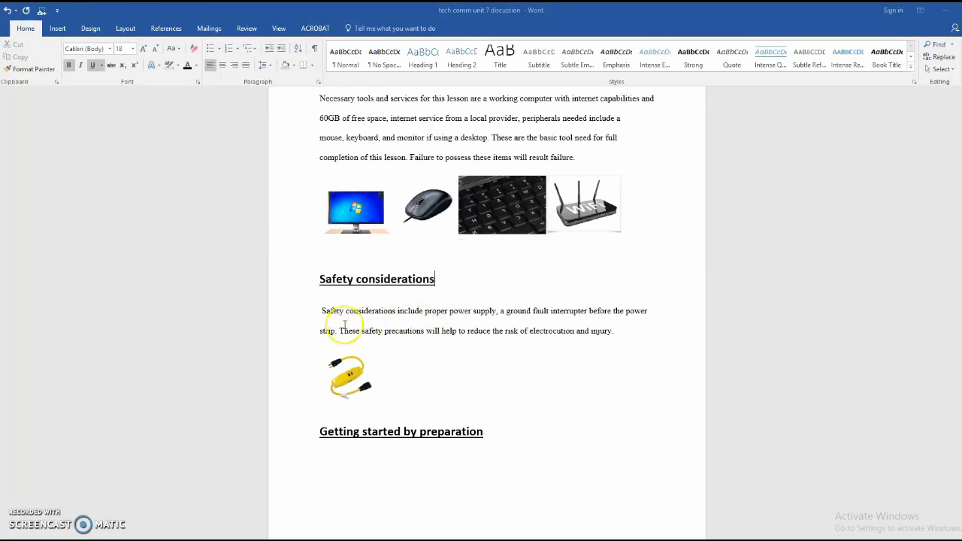
left_click_drag(322, 315, 644, 350)
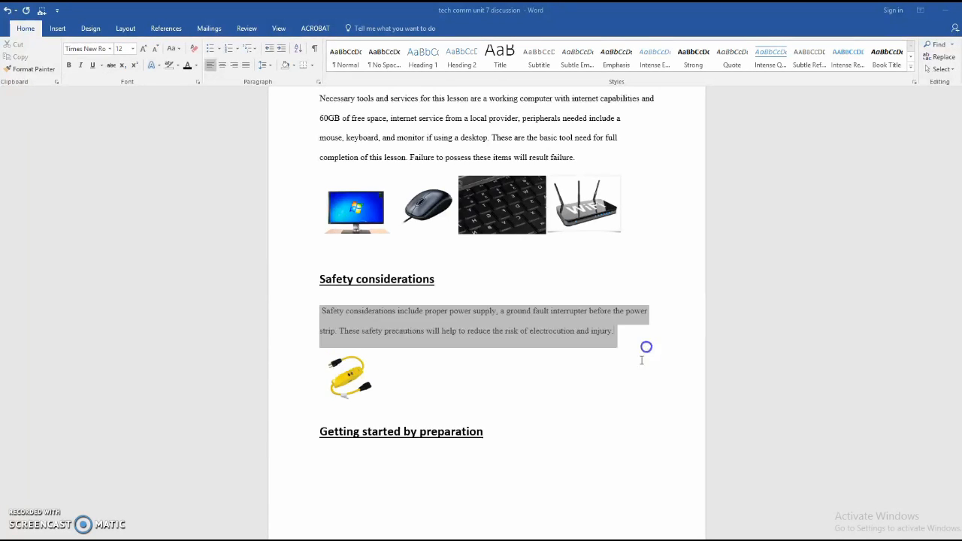
left_click(644, 350)
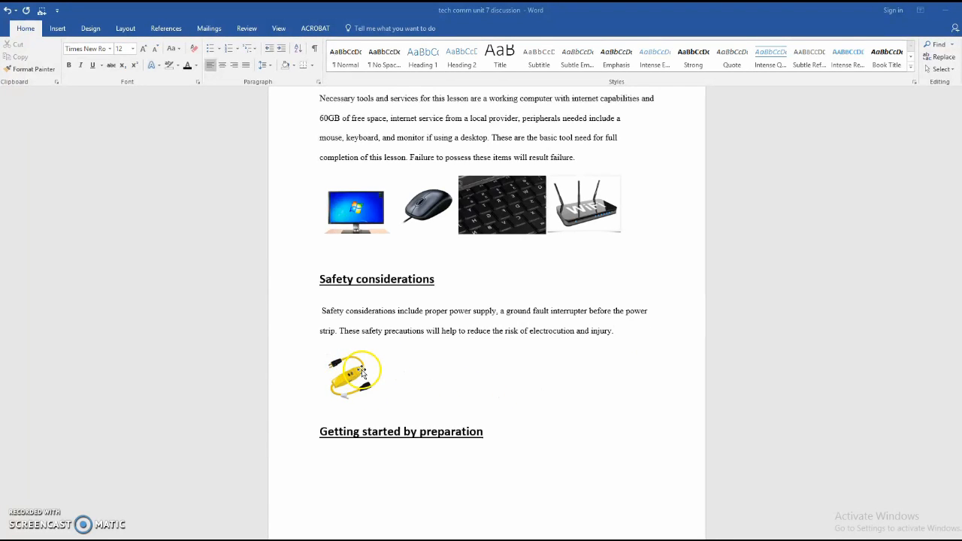
scroll(376, 376, "up", 3)
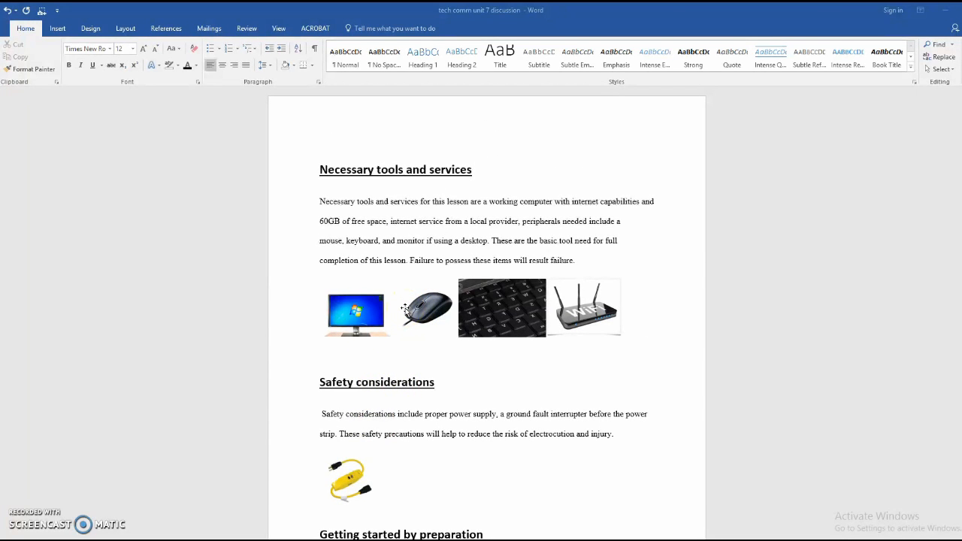
scroll(521, 358, "down", 6)
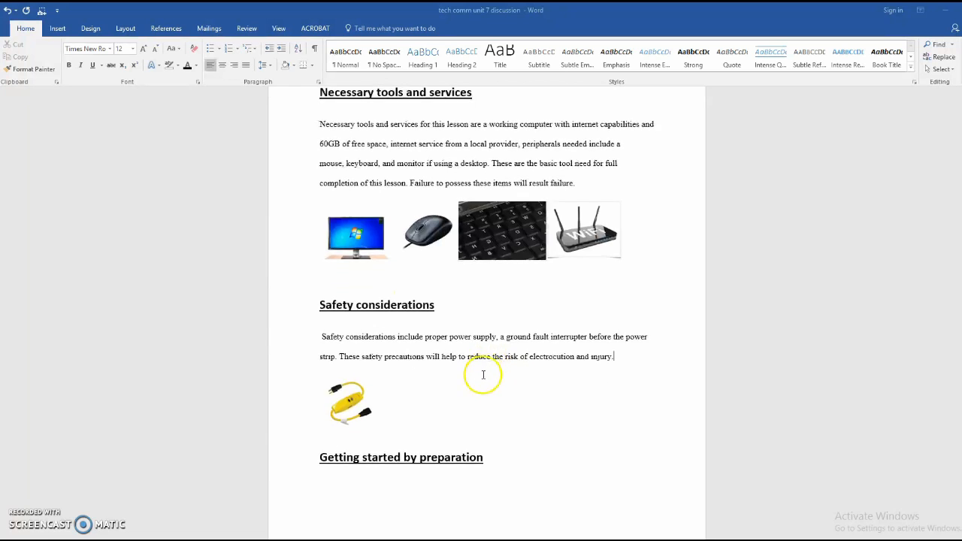
Select the 'Getting started by preparation' heading, then bring up Windows Settings' About page.
left_click(321, 329)
triple_click(447, 329)
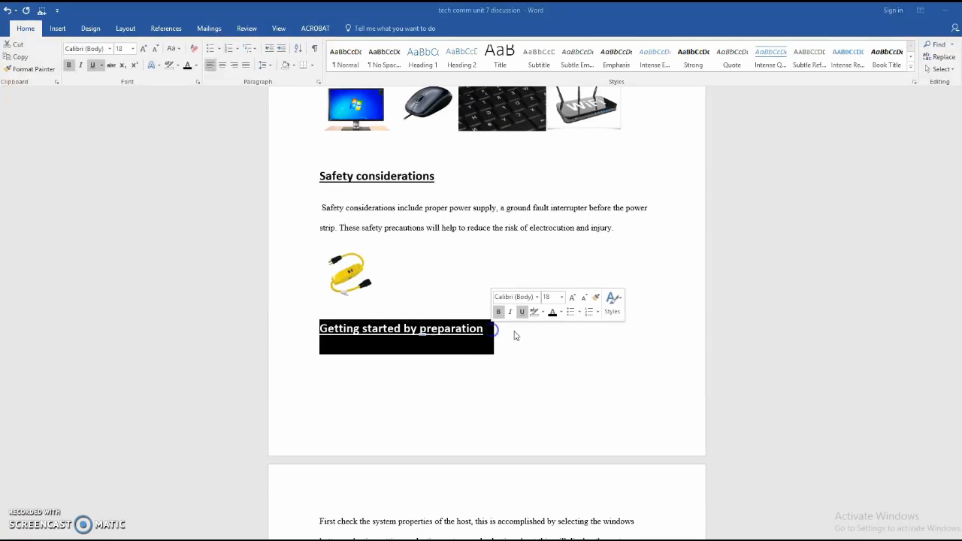
left_click(517, 362)
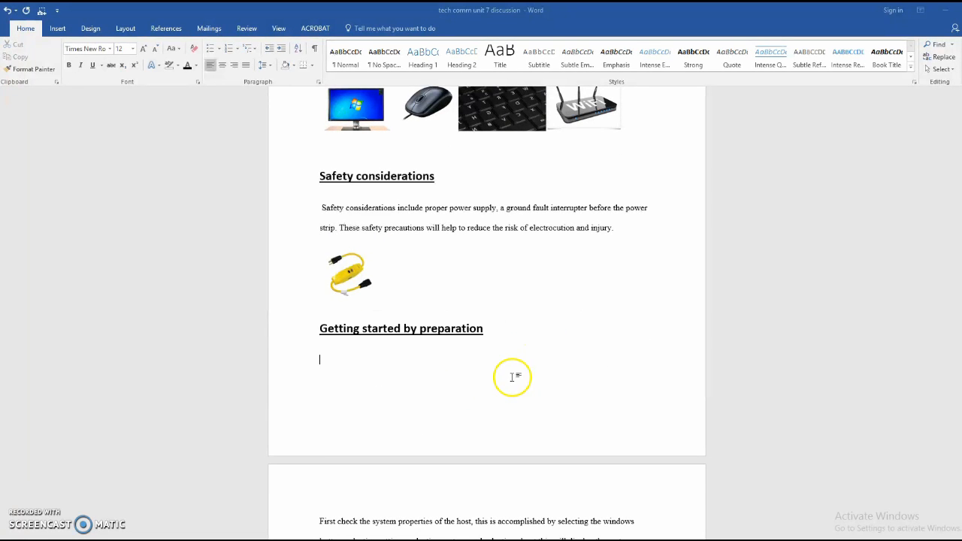
scroll(242, 458, "up", 3)
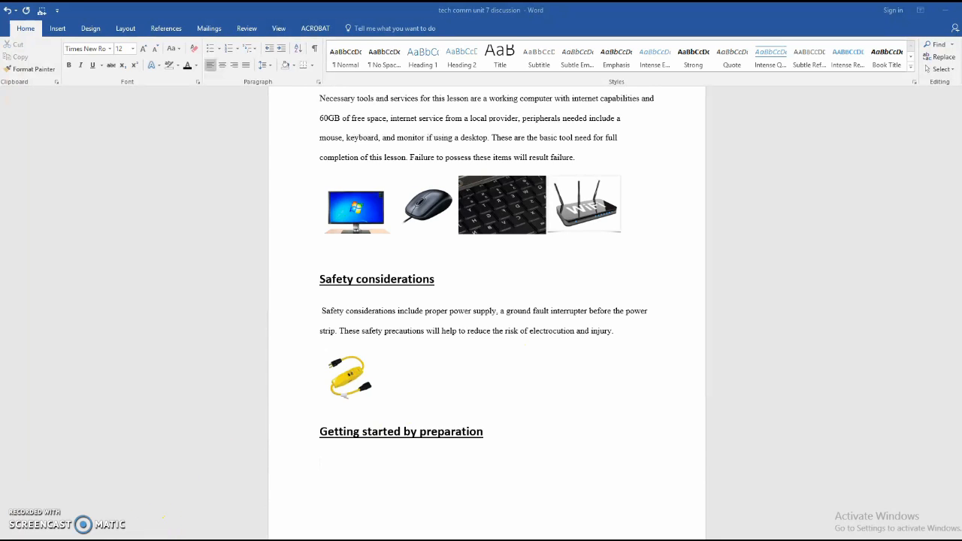
key("super")
left_click(2, 522)
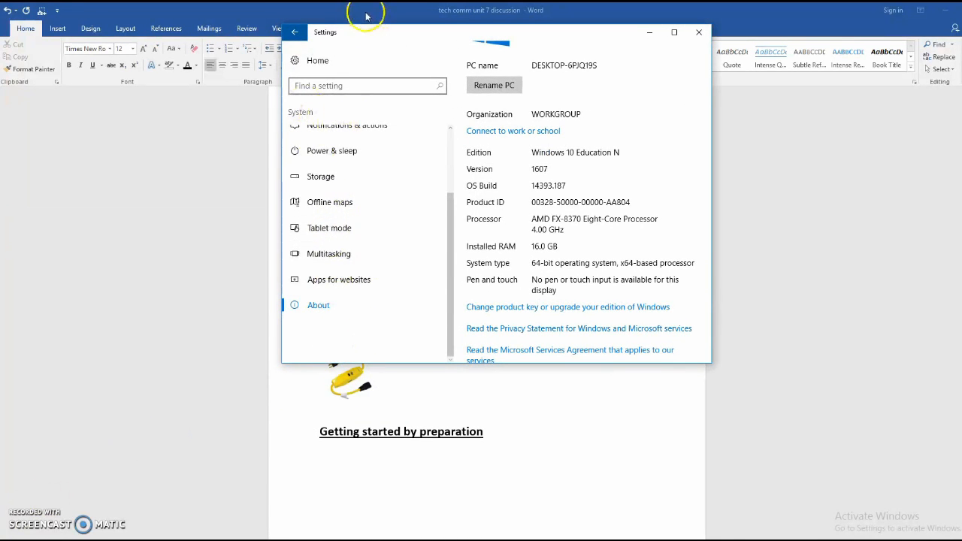
Move the Settings window and go Home > System > About to review processor and 16.0 GB RAM.
left_click_drag(366, 32, 398, 173)
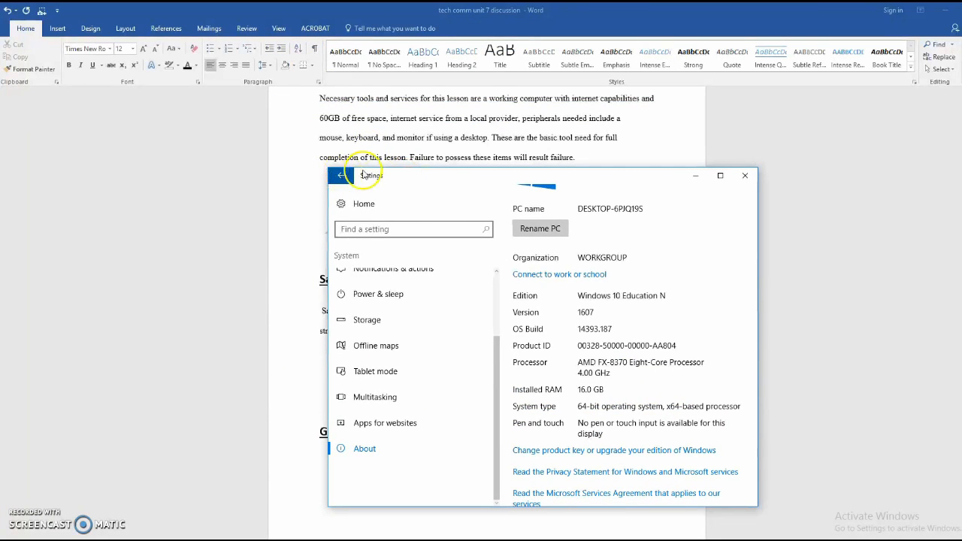
left_click(341, 175)
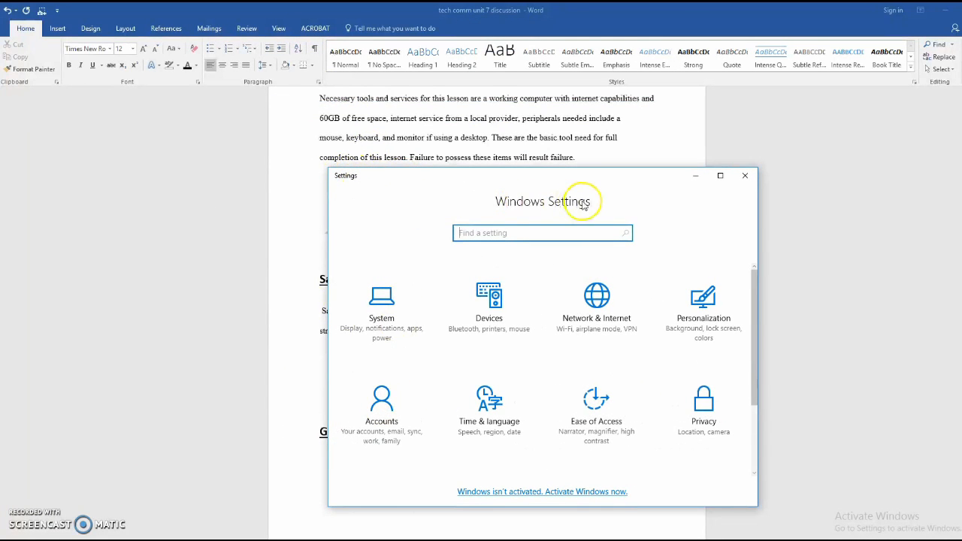
left_click(392, 312)
scroll(393, 457, "down", 1)
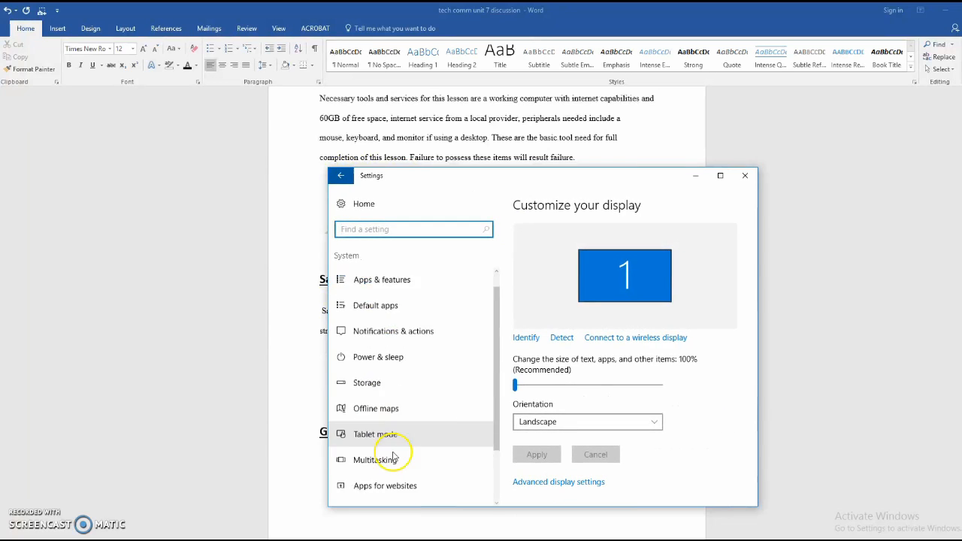
scroll(393, 457, "down", 2)
left_click(389, 449)
scroll(674, 284, "down", 3)
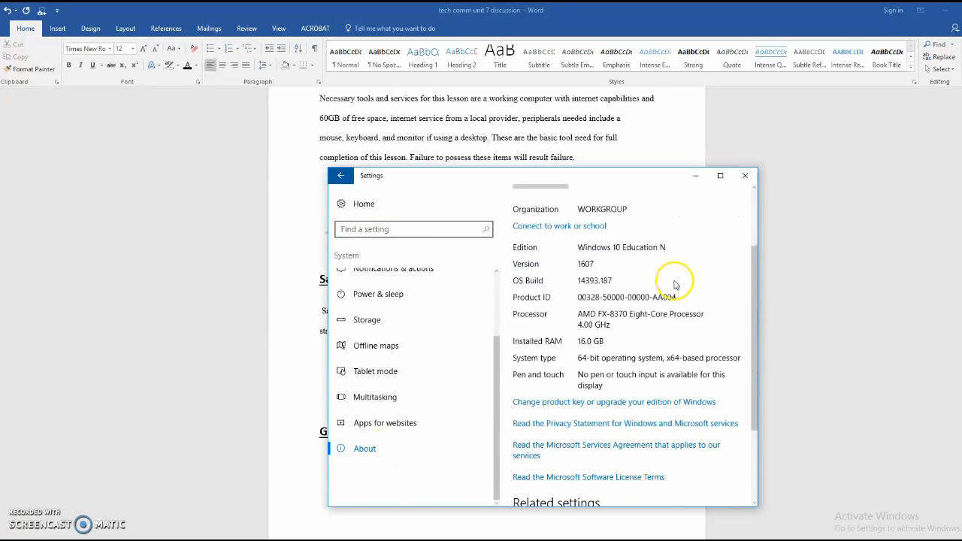
scroll(674, 284, "up", 1)
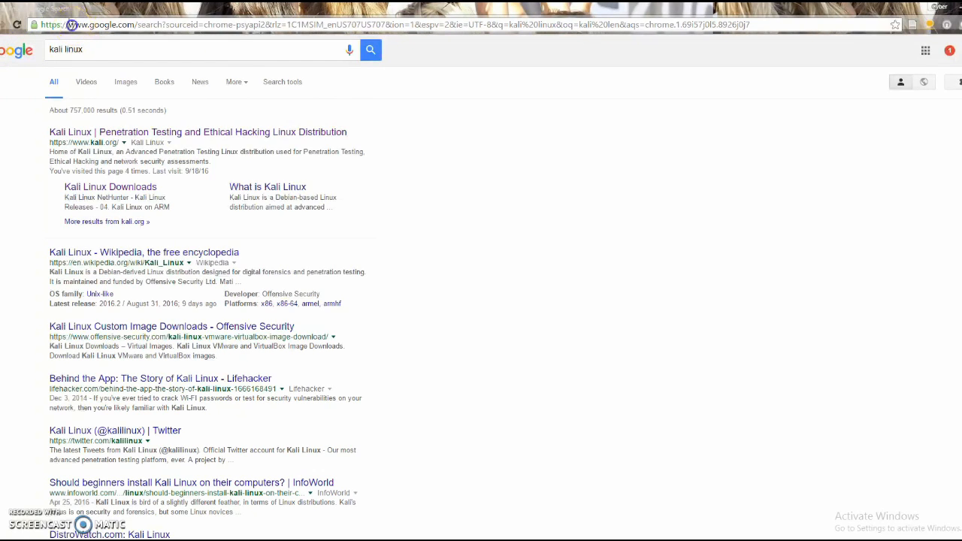
Open the official Kali Linux website from the first Google result for 'kali linux'.
left_click(118, 48)
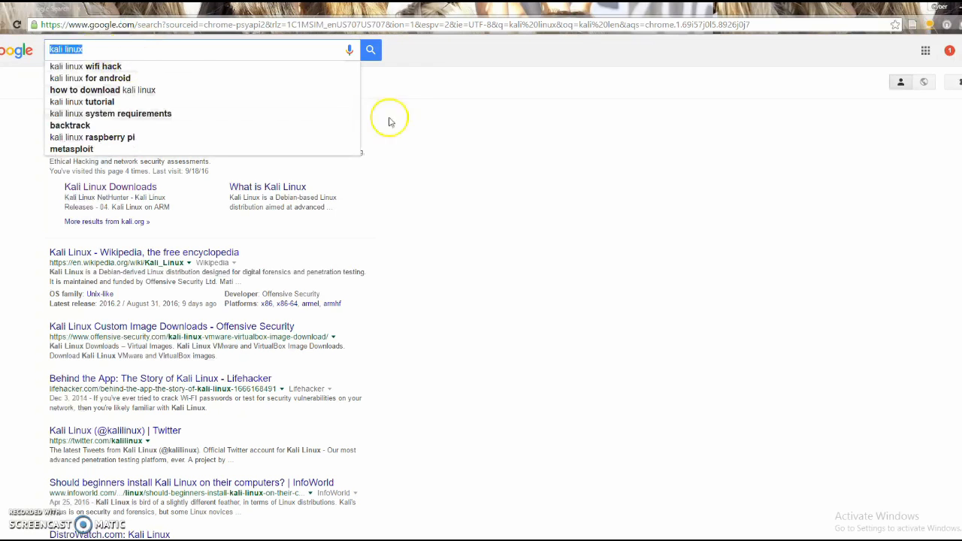
left_click(438, 108)
left_click(57, 134)
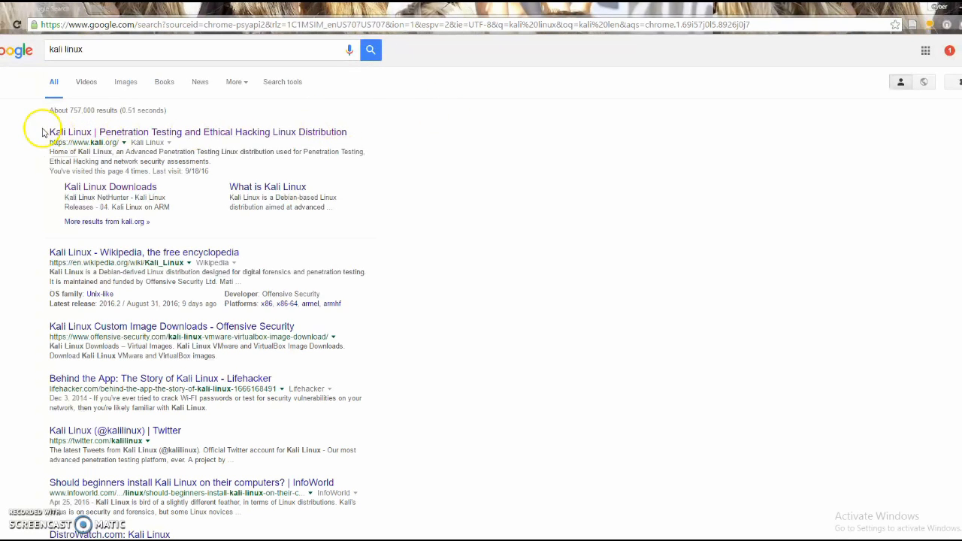
mouse_move(38, 134)
left_mouse_down()
mouse_move(359, 131)
mouse_move(45, 121)
left_mouse_up()
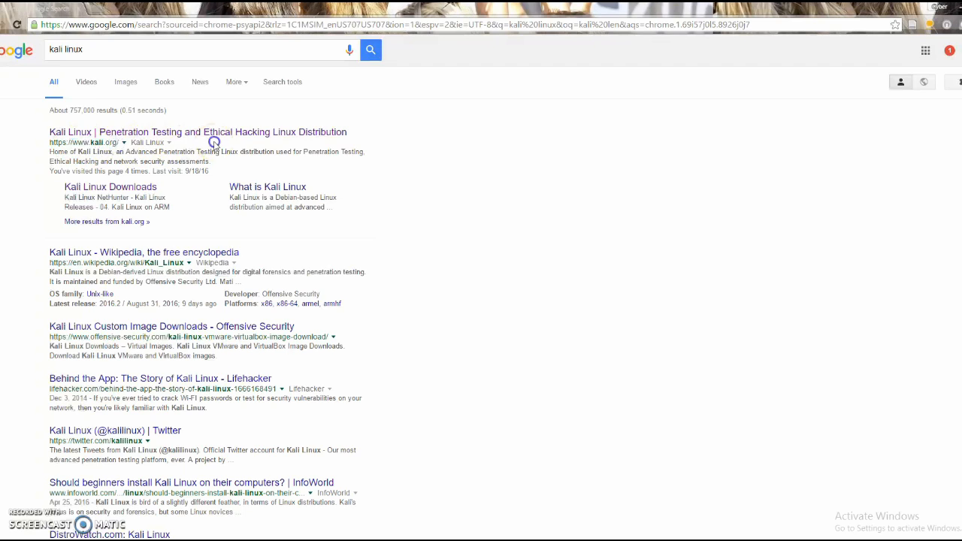
left_click(187, 132)
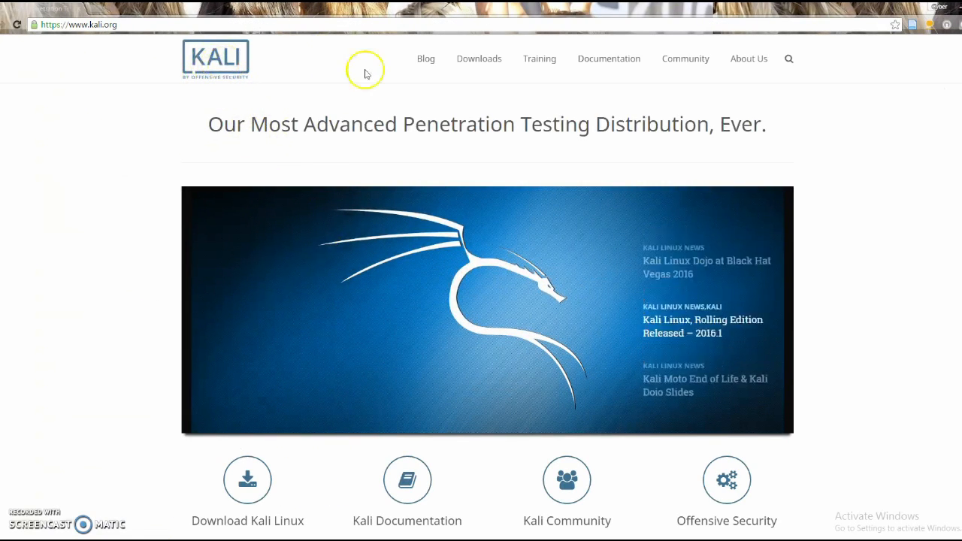
Go to Downloads > Download Kali Linux, note the 64 bit image, and reload the page.
mouse_move(482, 63)
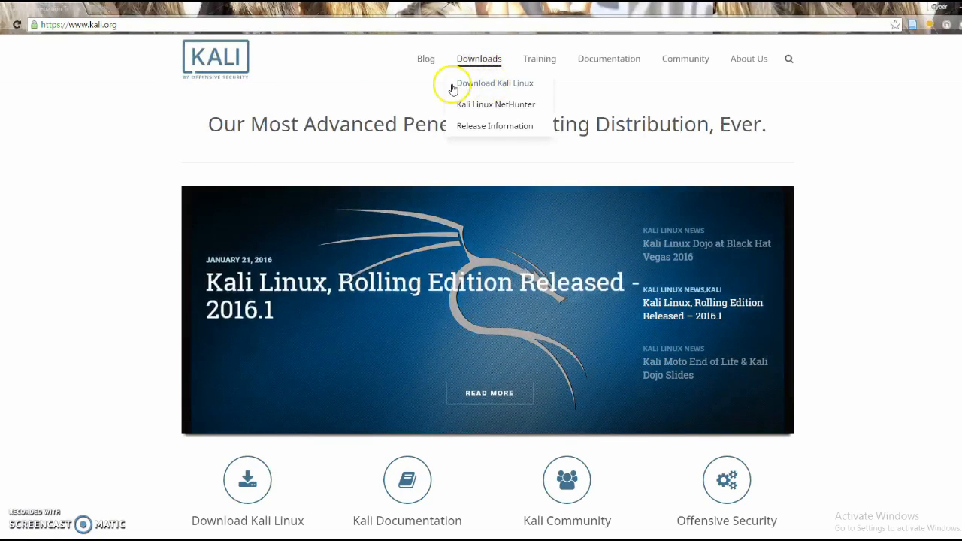
left_click(516, 89)
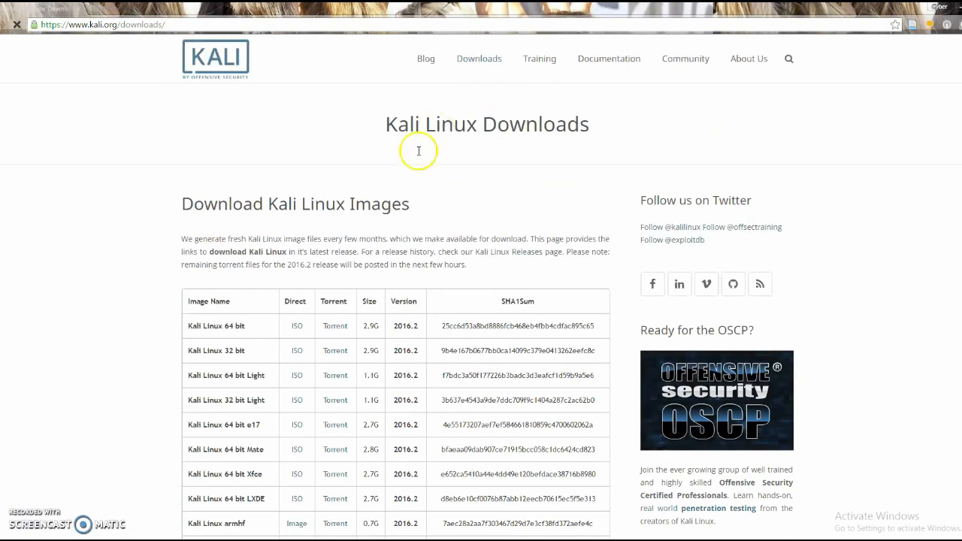
scroll(393, 215, "down", 1)
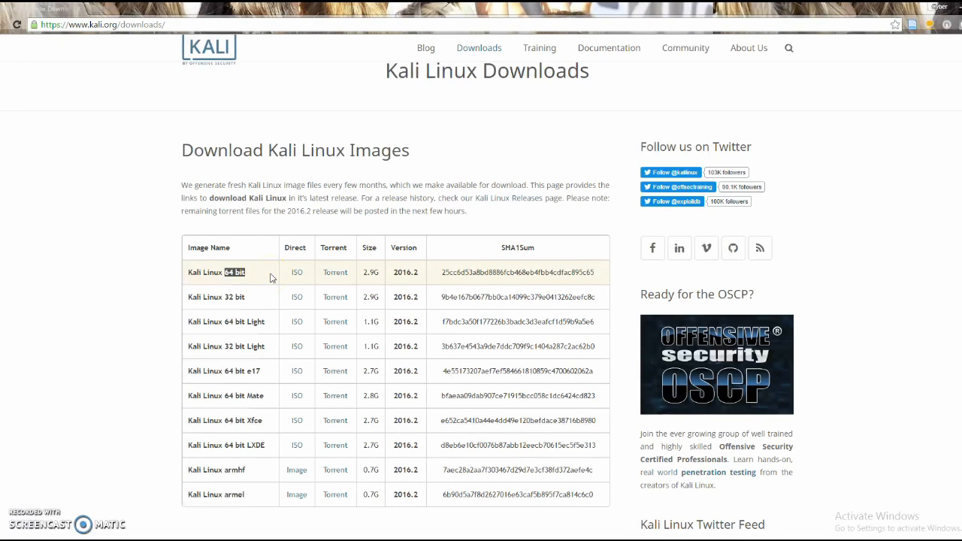
left_click(344, 275)
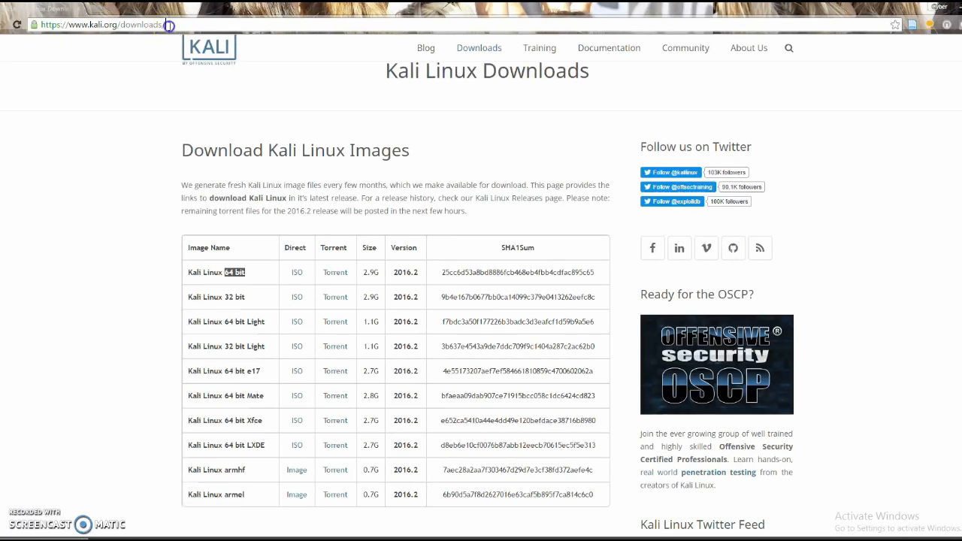
left_click_drag(170, 24, 48, 24)
left_click_drag(181, 25, 33, 23)
key("Return")
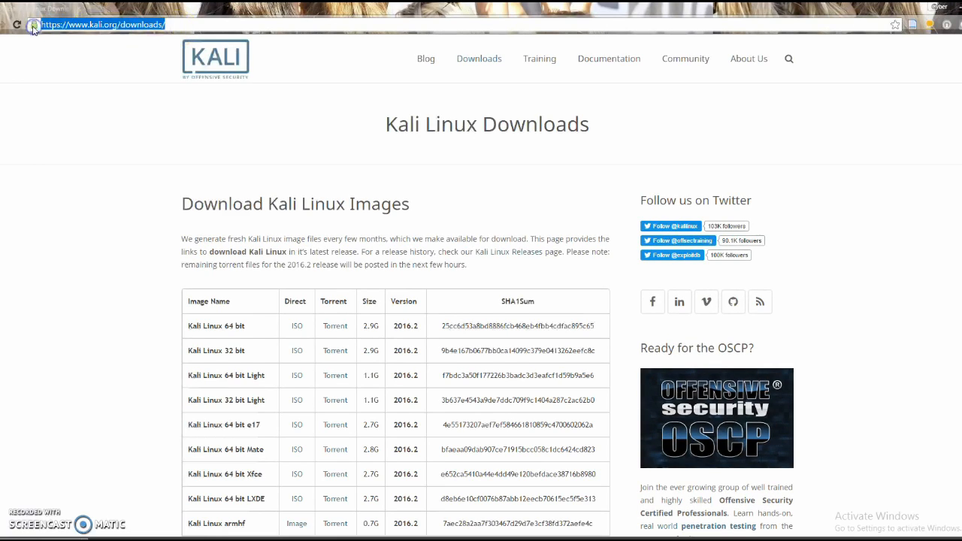
Search Google for vmware and open the official VMware website.
key("BackSpace")
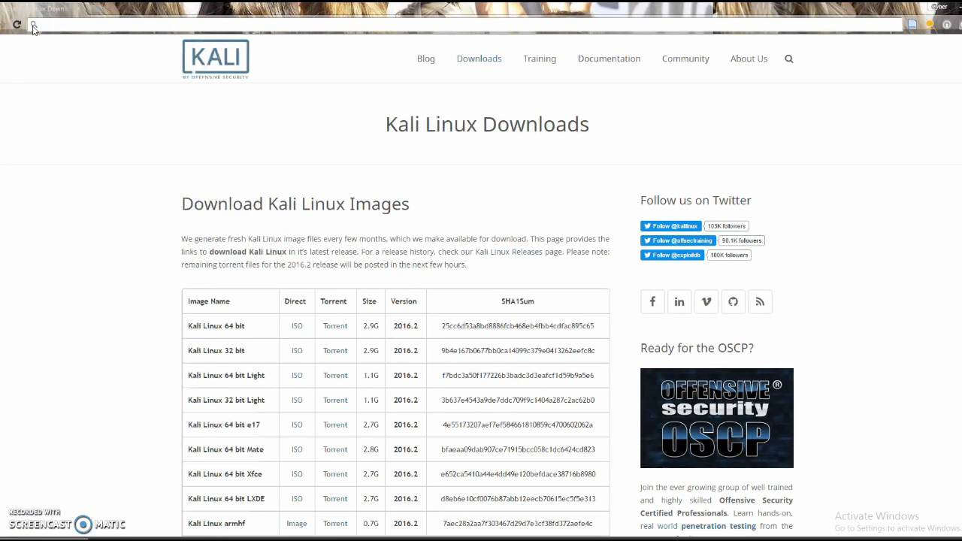
type("vam")
key("BackSpace")
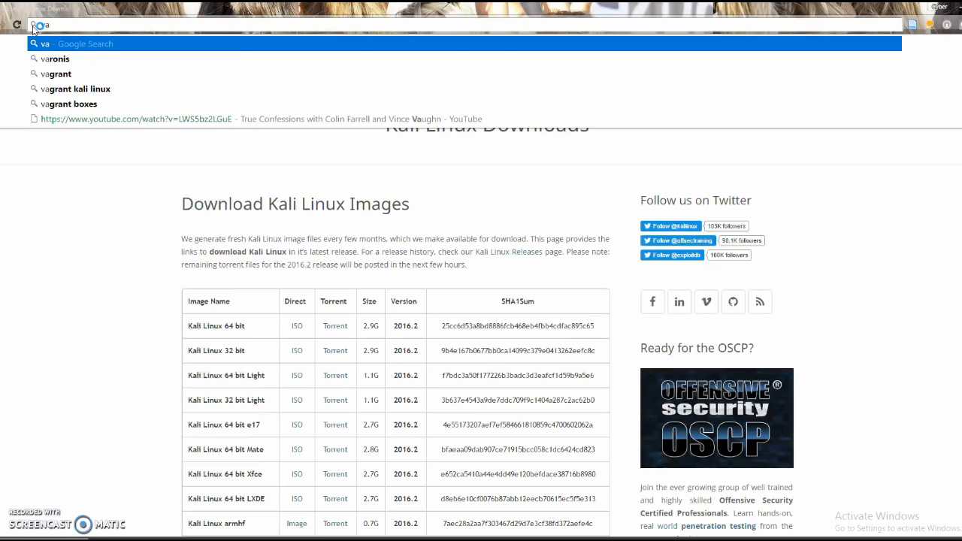
key("BackSpace")
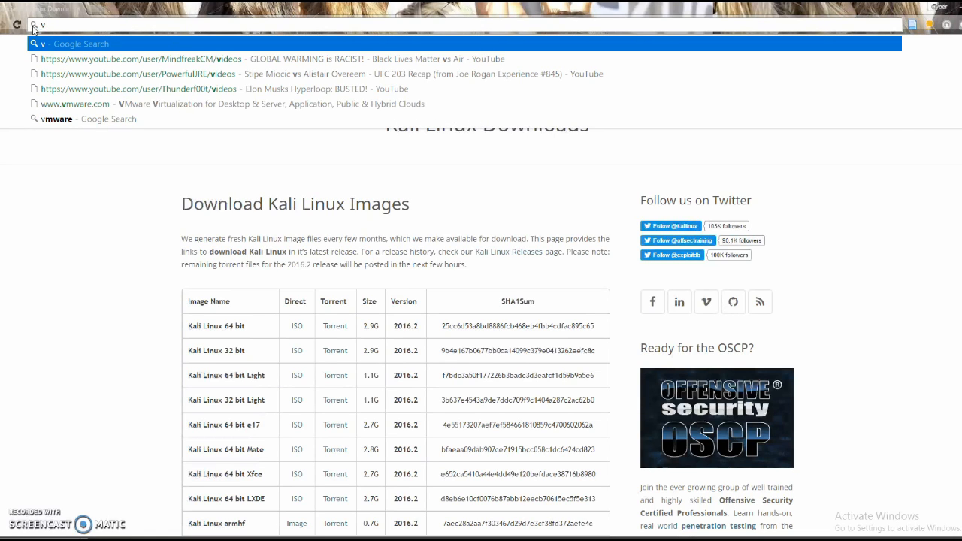
left_click(39, 119)
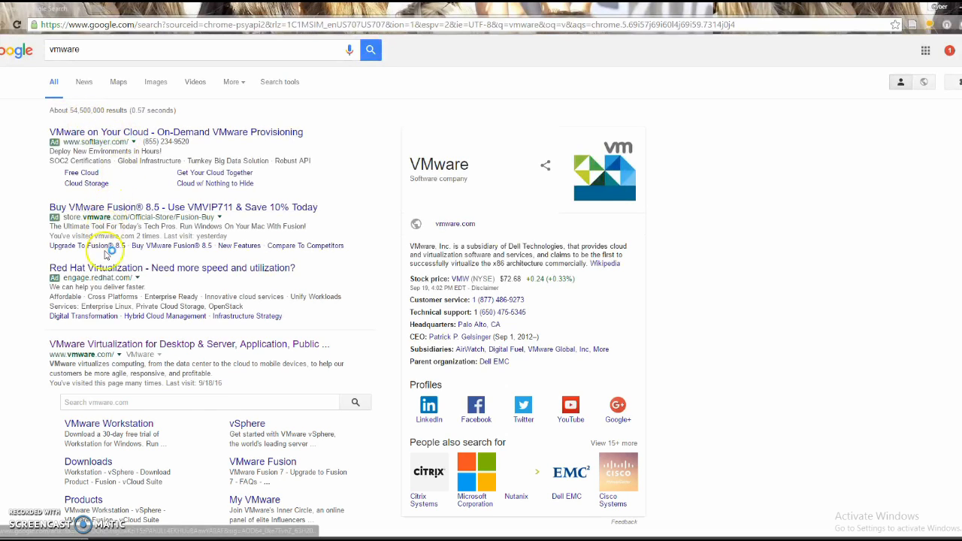
left_click(106, 344)
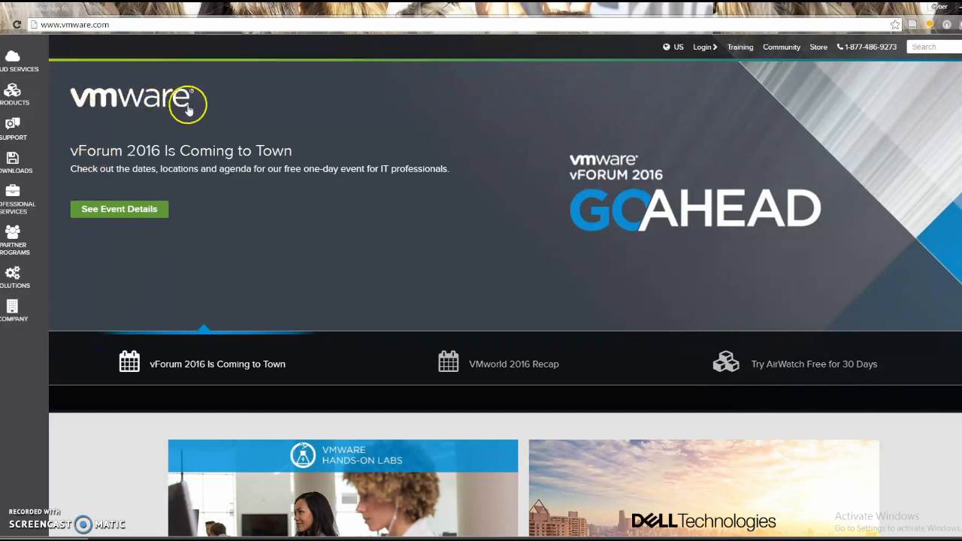
Go to Downloads > Workstation Player and download the Windows 64-bit installer.
left_click(22, 169)
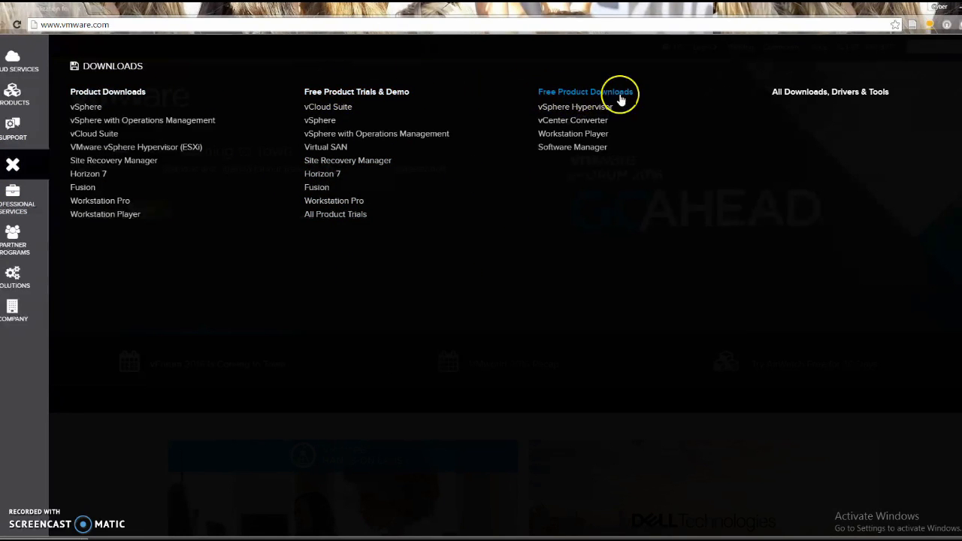
left_click(573, 135)
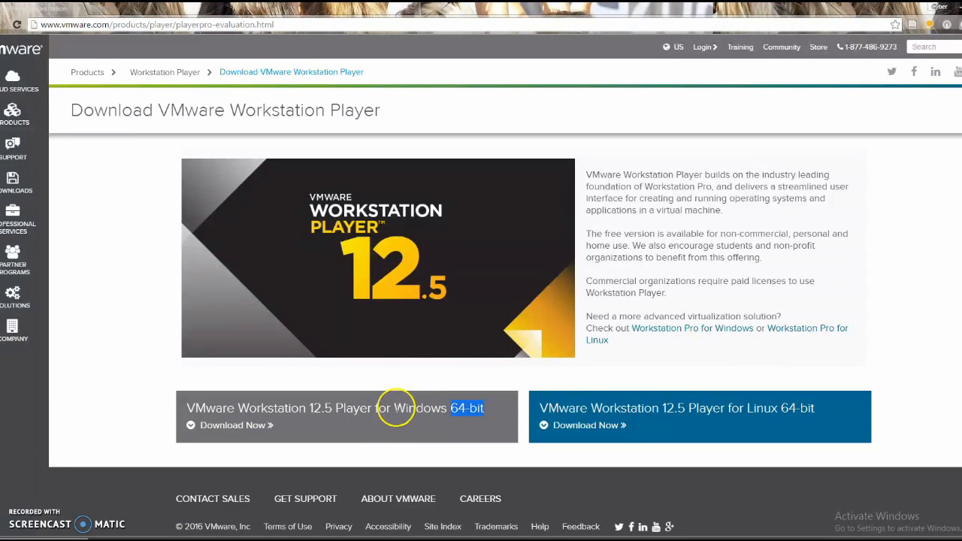
left_click_drag(393, 408, 456, 409)
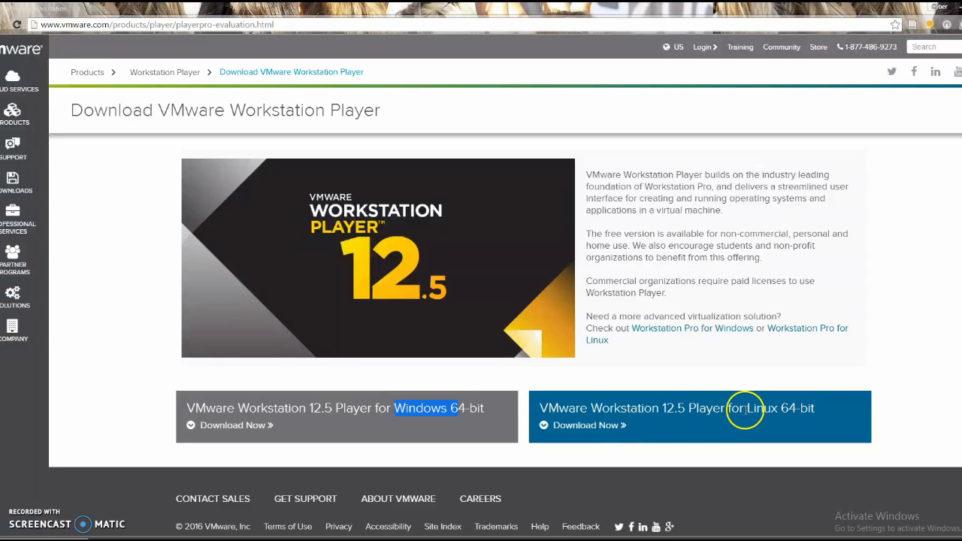
left_click_drag(745, 408, 831, 409)
left_click(469, 386)
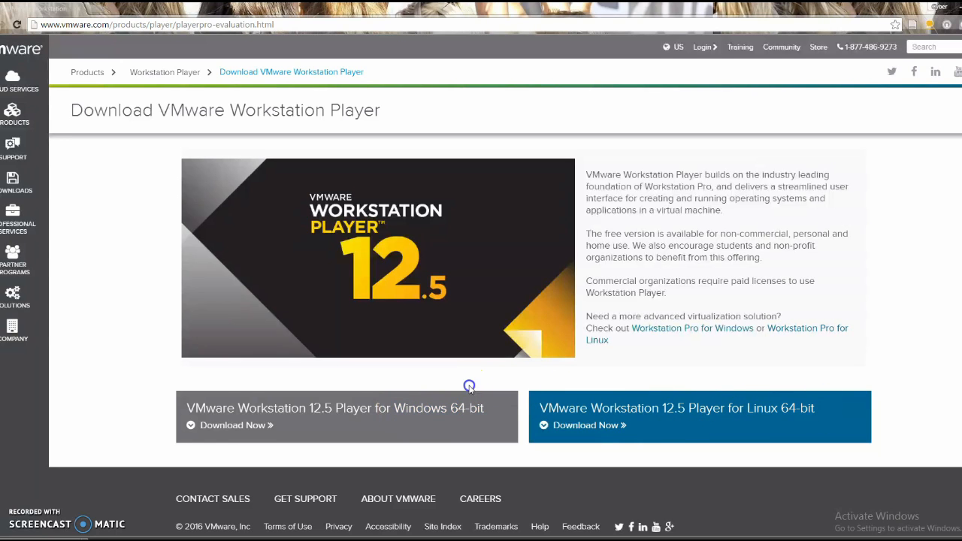
left_click(232, 430)
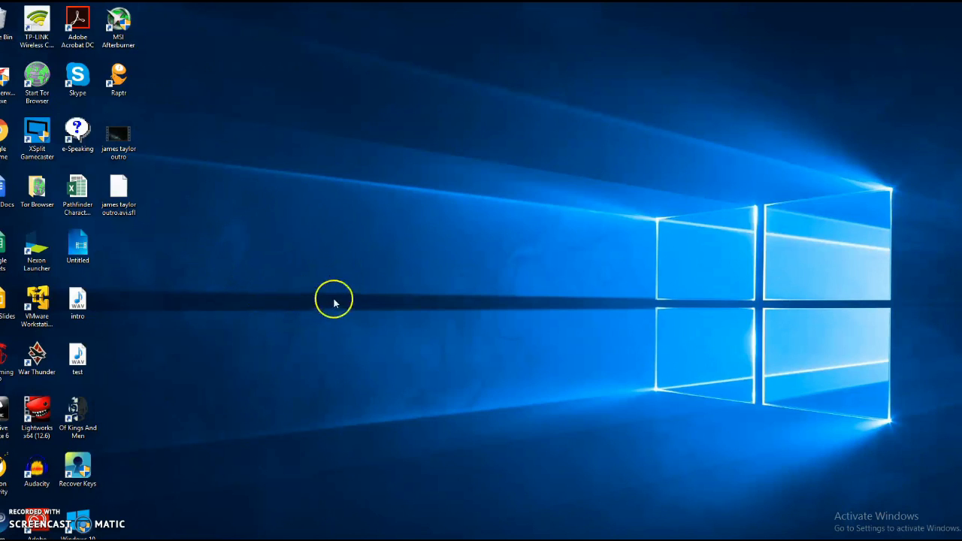
Launch Workstation 12 Player, resize its window, skip the Workstation Pro update, and return to Home.
left_click(42, 301)
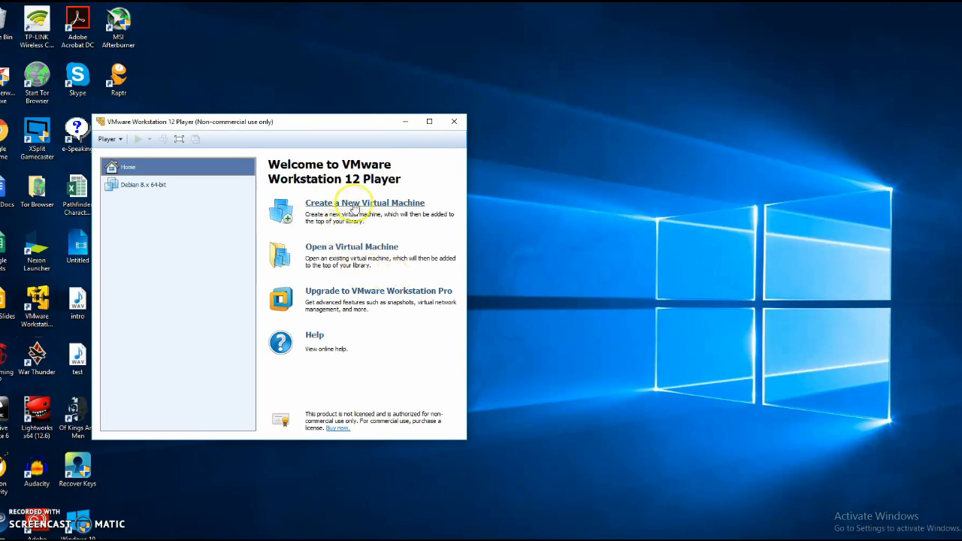
left_click(429, 121)
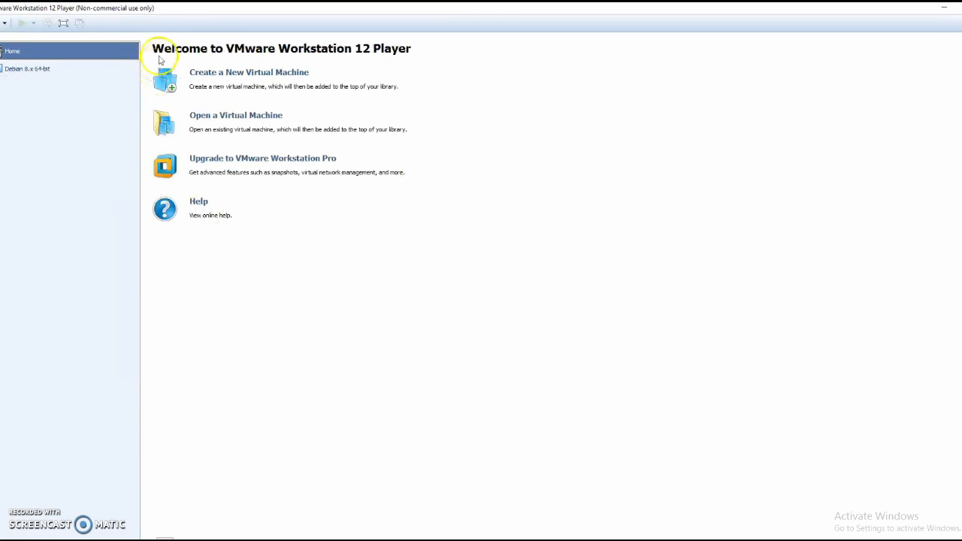
left_click_drag(214, 15, 391, 80)
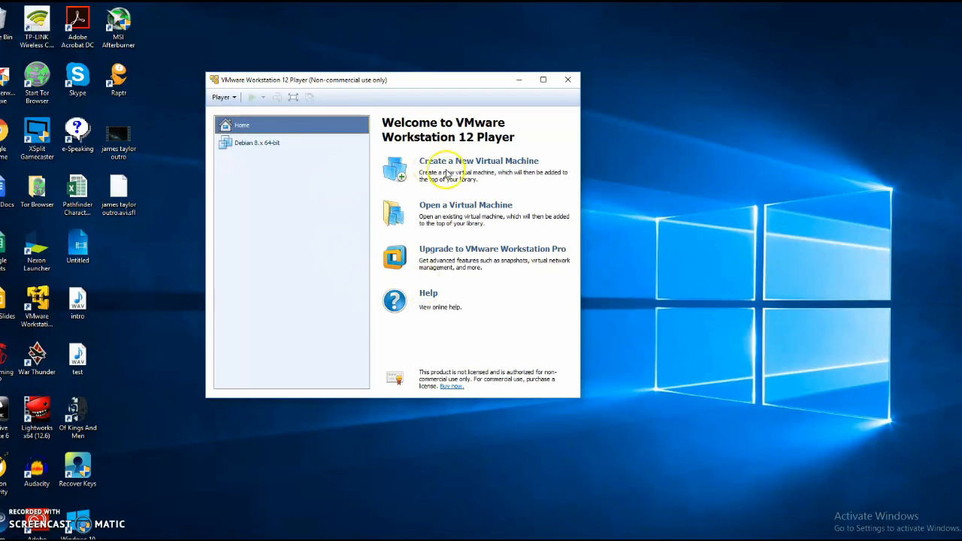
left_click(244, 145)
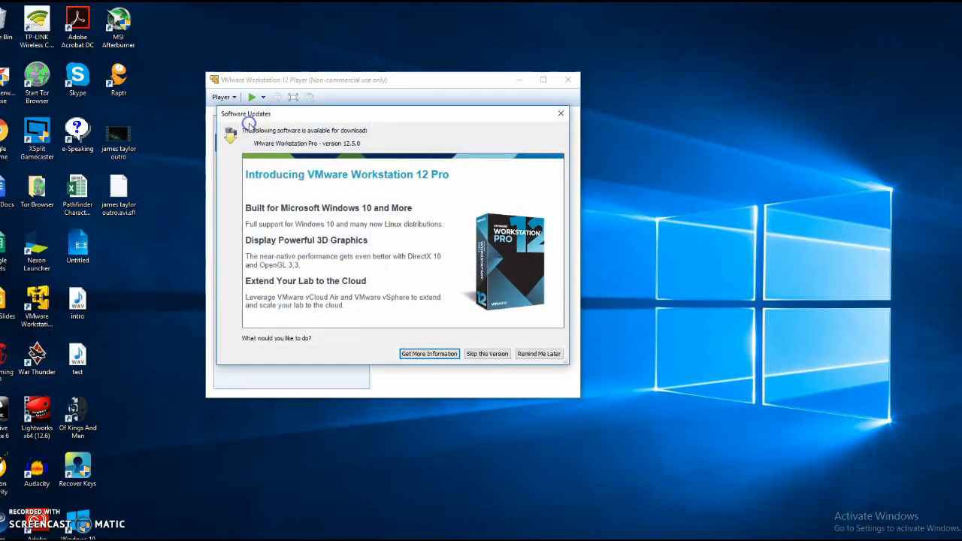
left_click(496, 353)
left_click(239, 128)
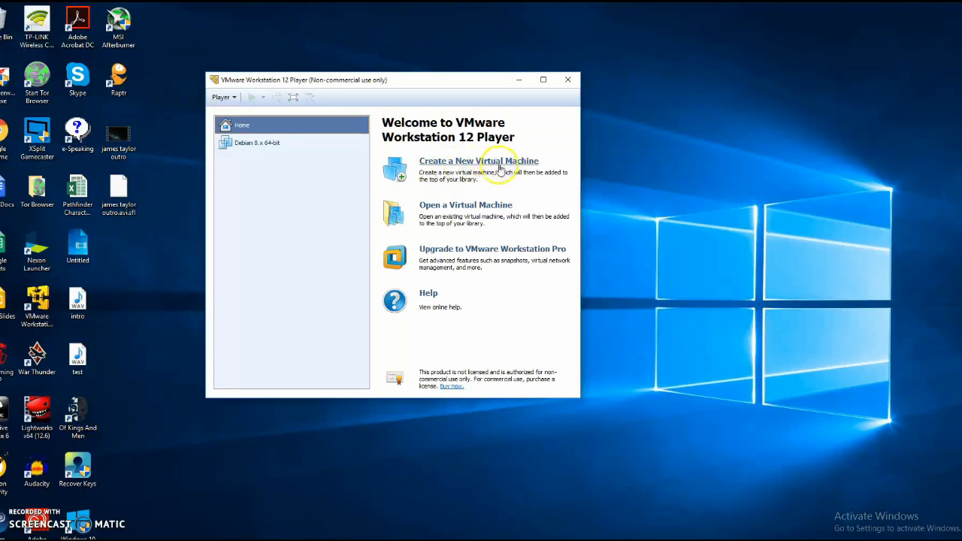
Start a new VM from the Kali Linux 2016.2 ISO with guest OS Linux, Debian 8.x 64-bit.
left_click(464, 164)
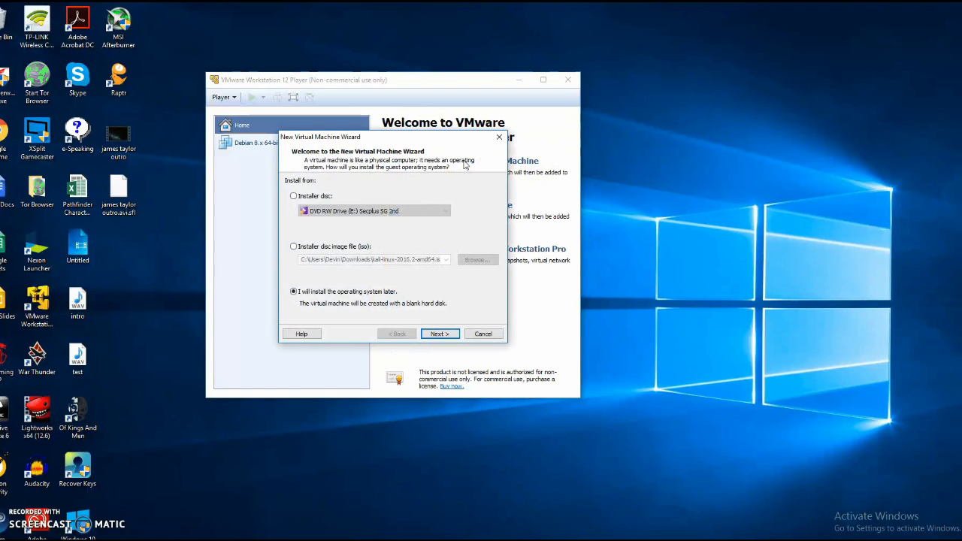
left_click(294, 247)
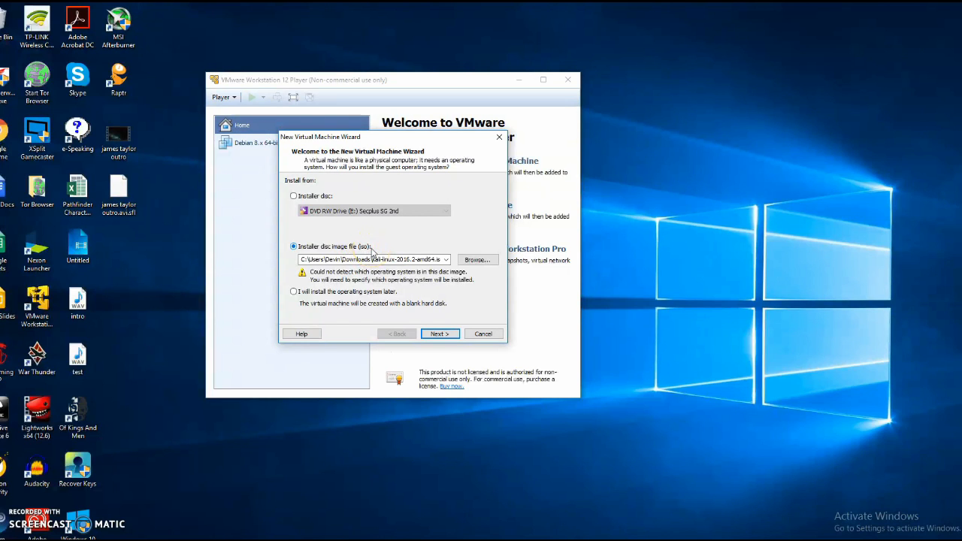
left_click(441, 335)
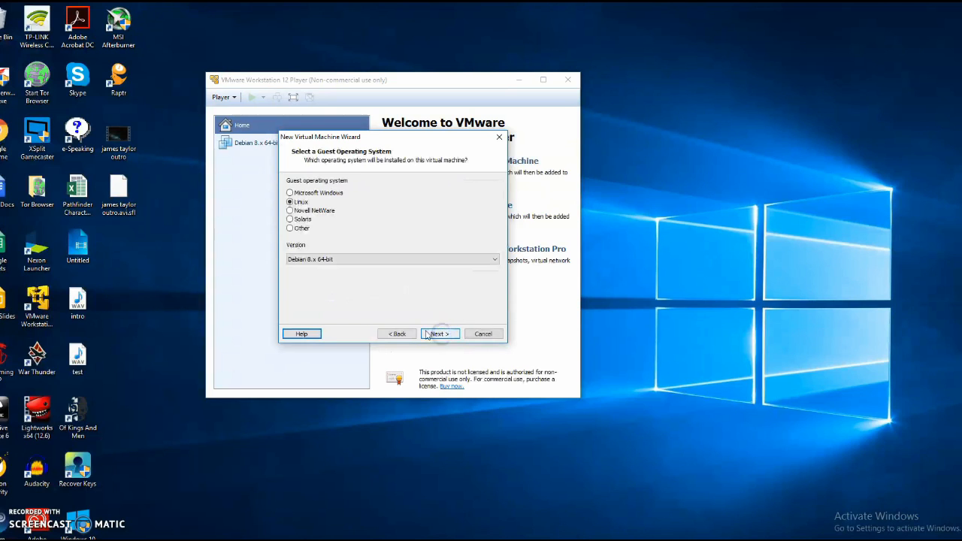
left_click(359, 263)
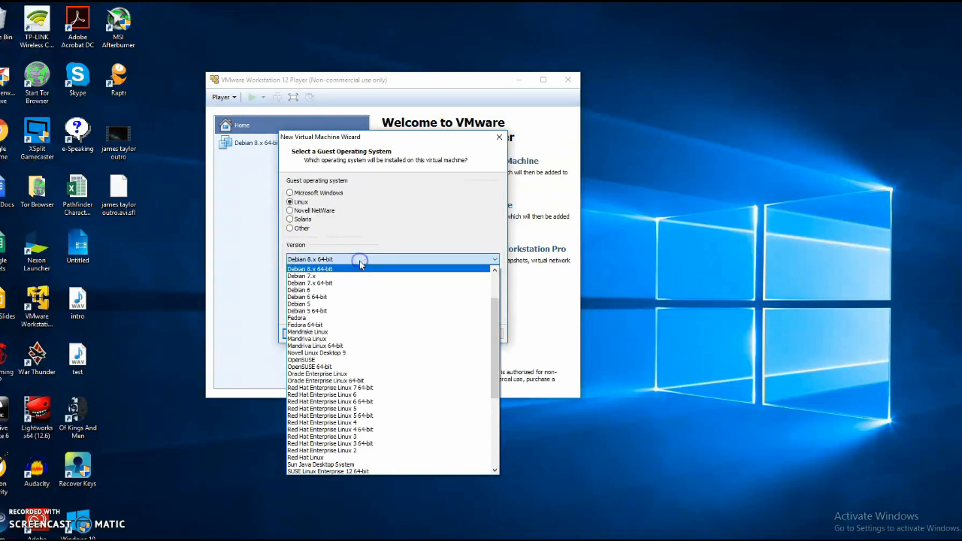
scroll(380, 329, "up", 2)
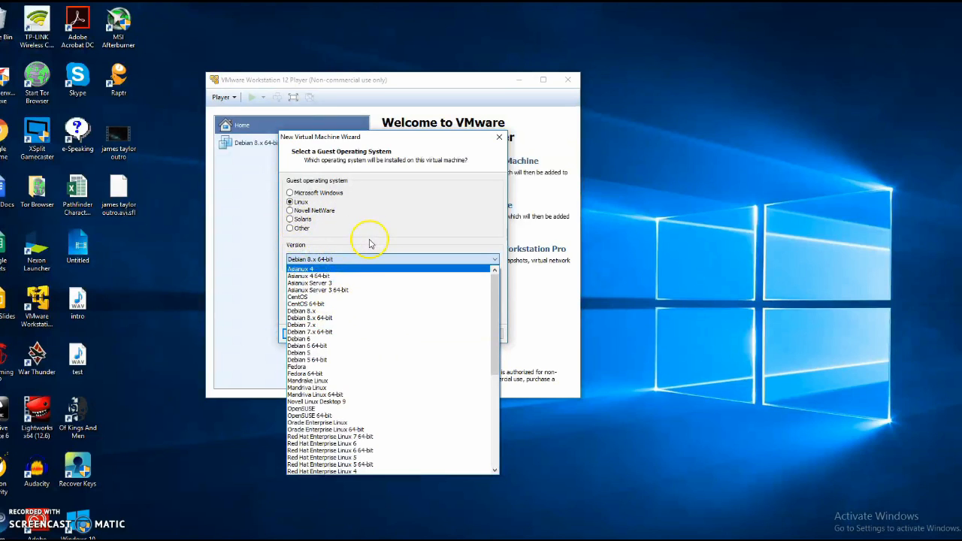
left_click(310, 319)
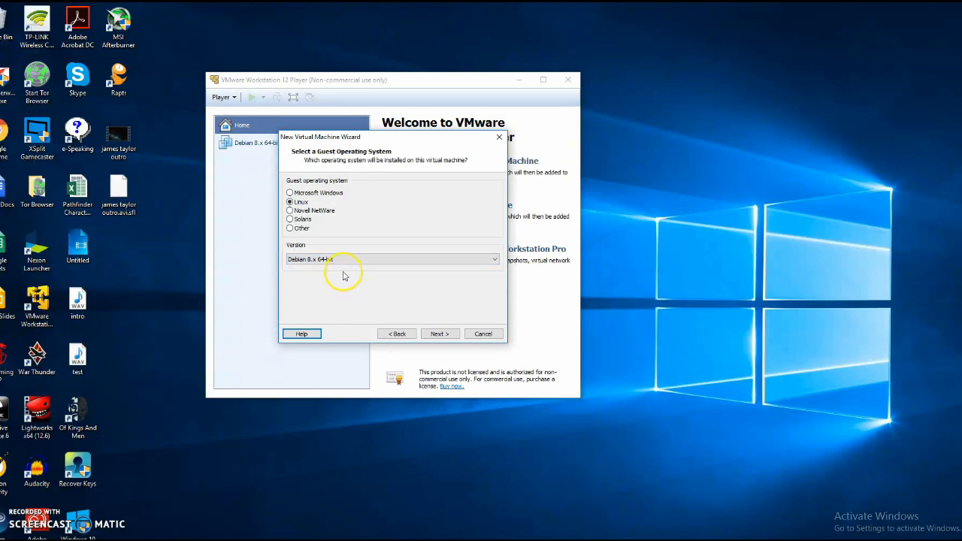
Keep the default VM name, set a 40 GB disk split into files, and review the summary.
left_click(440, 334)
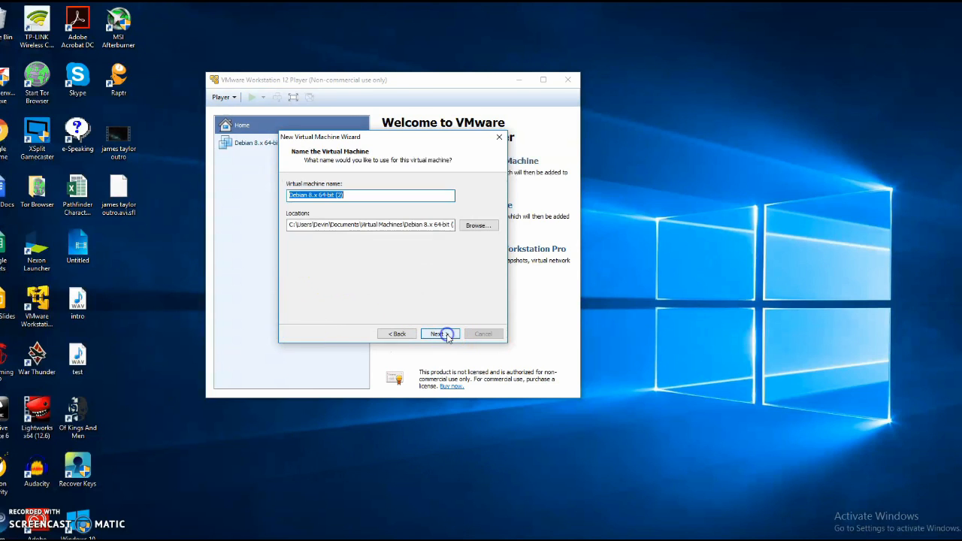
left_click(446, 338)
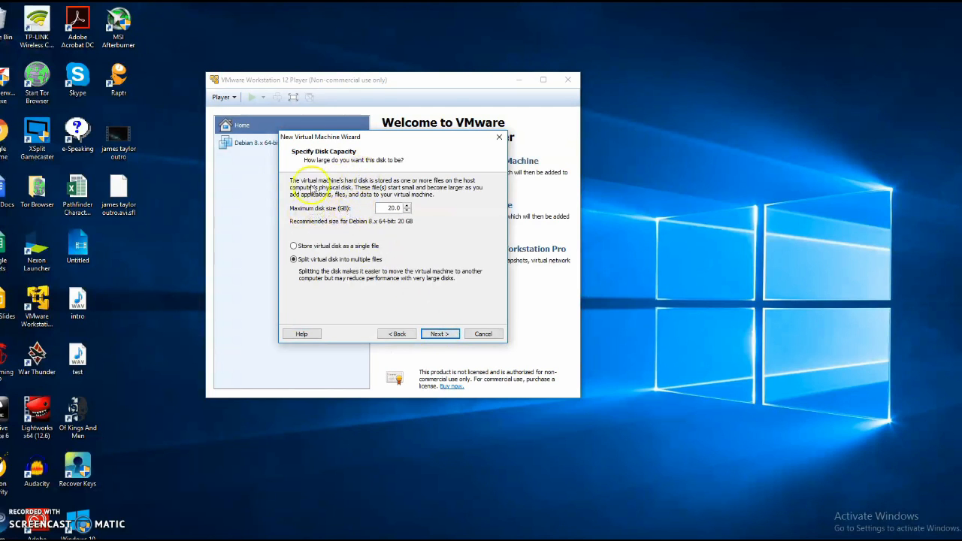
left_click(320, 183)
left_click(407, 206)
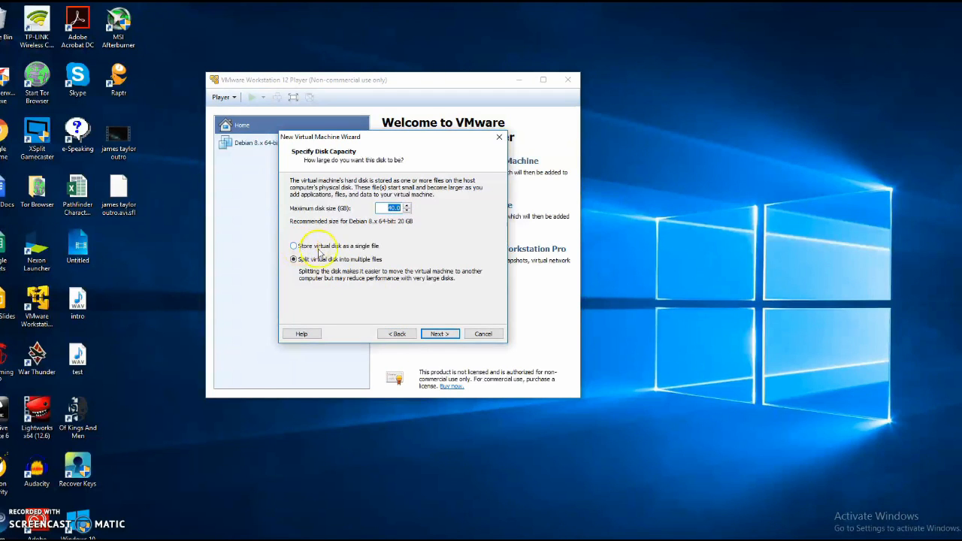
left_click(441, 333)
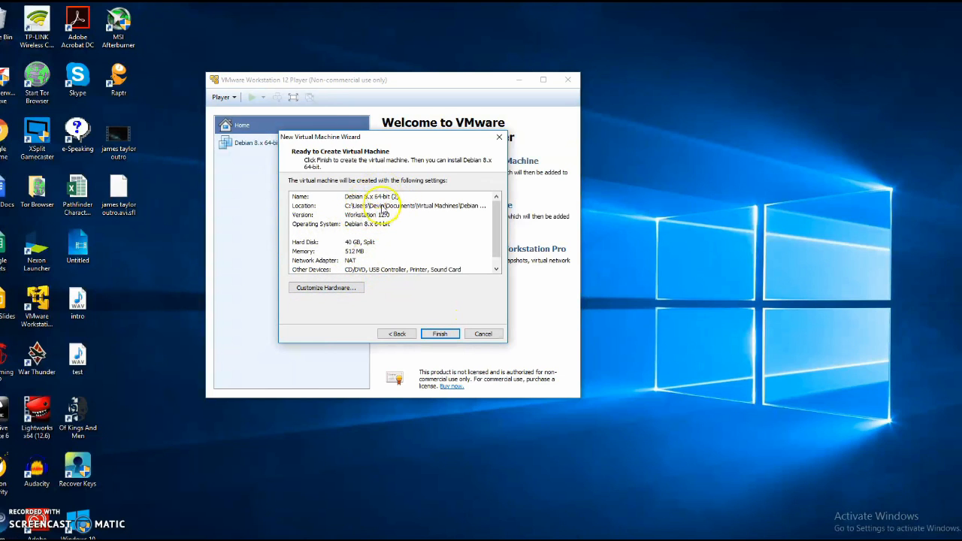
scroll(376, 201, "down", 1)
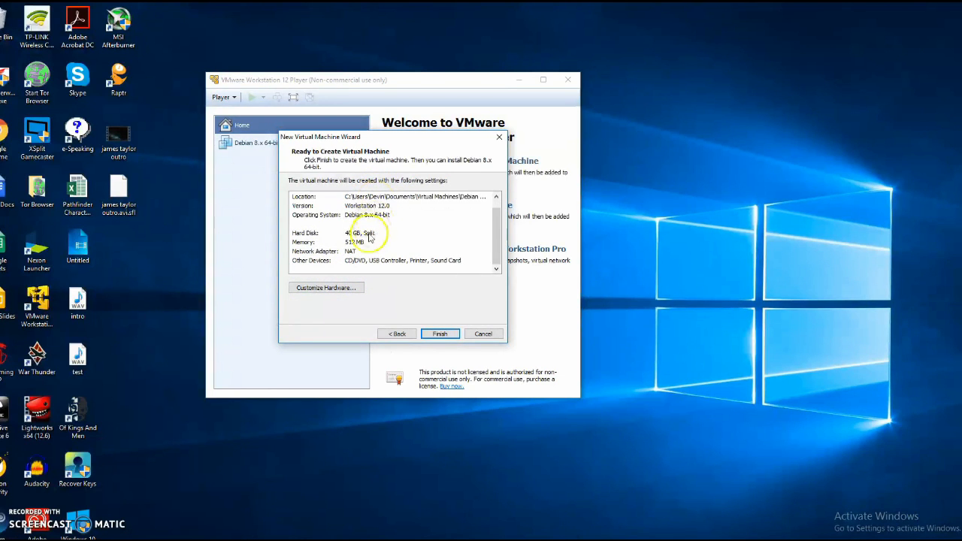
scroll(387, 252, "up", 1)
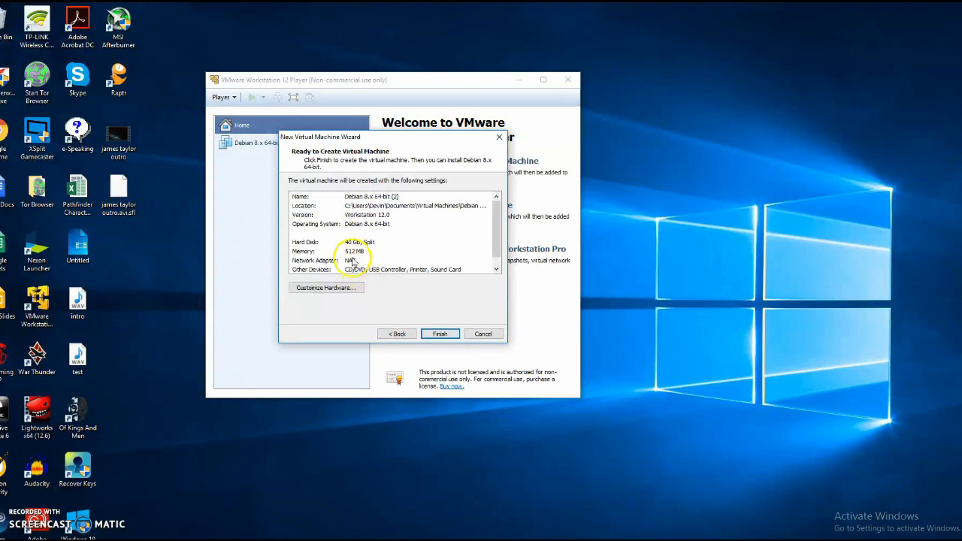
left_click(338, 288)
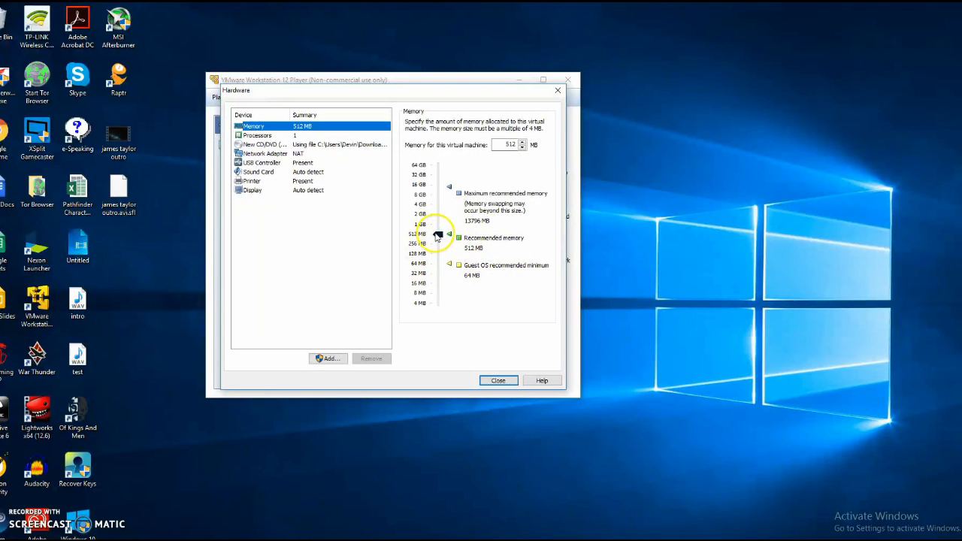
Set the VM's memory to 2 GB and keep the network adapter on NAT.
left_click_drag(439, 234, 436, 215)
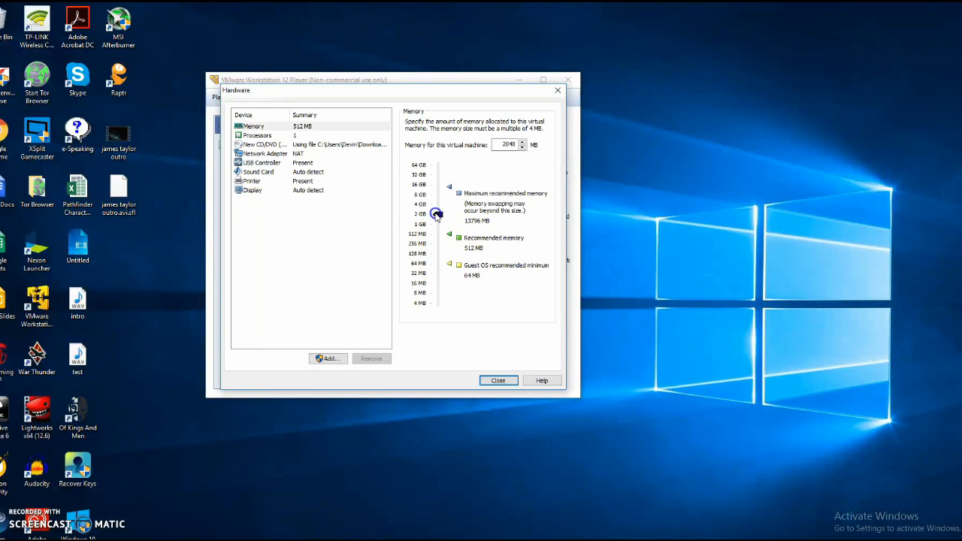
mouse_move(508, 145)
left_mouse_down()
mouse_move(498, 146)
mouse_move(517, 146)
left_mouse_up()
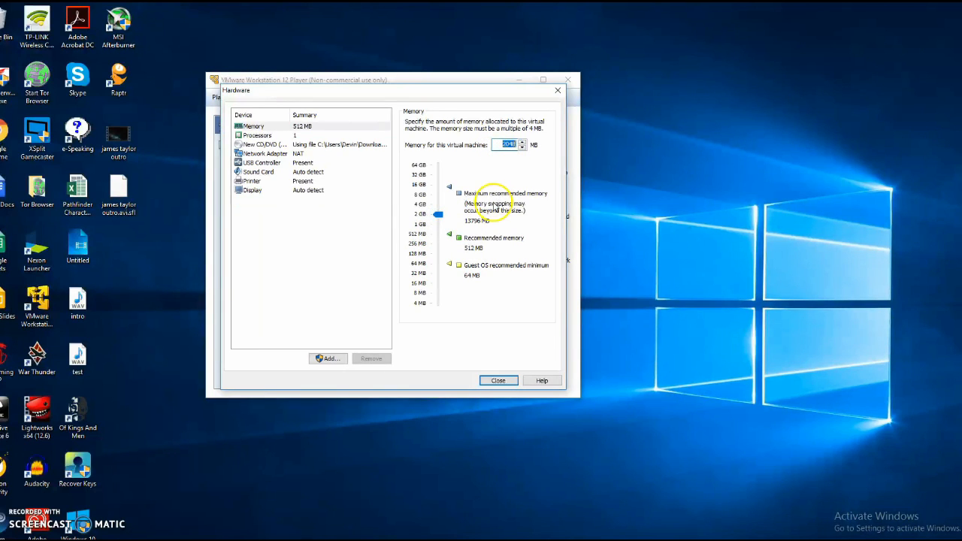
left_click(342, 216)
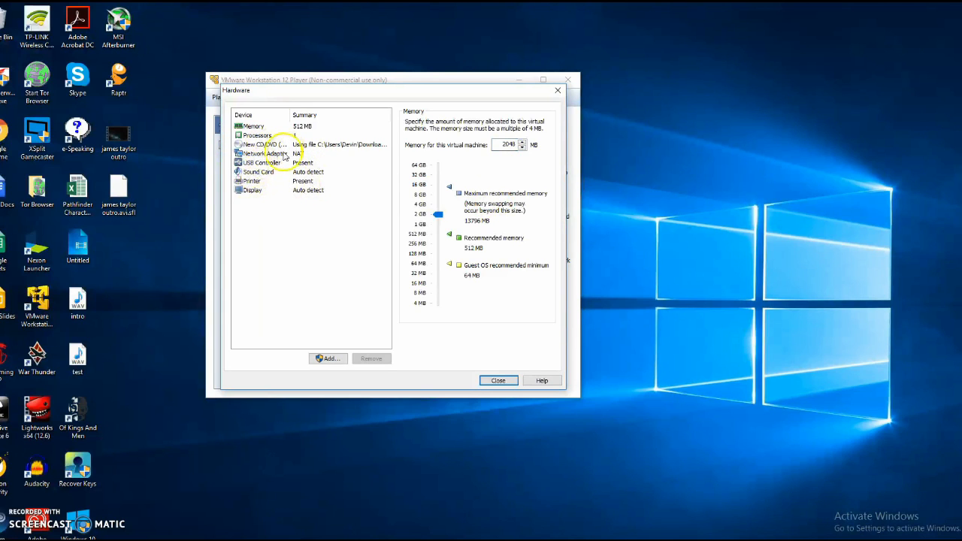
left_click(294, 154)
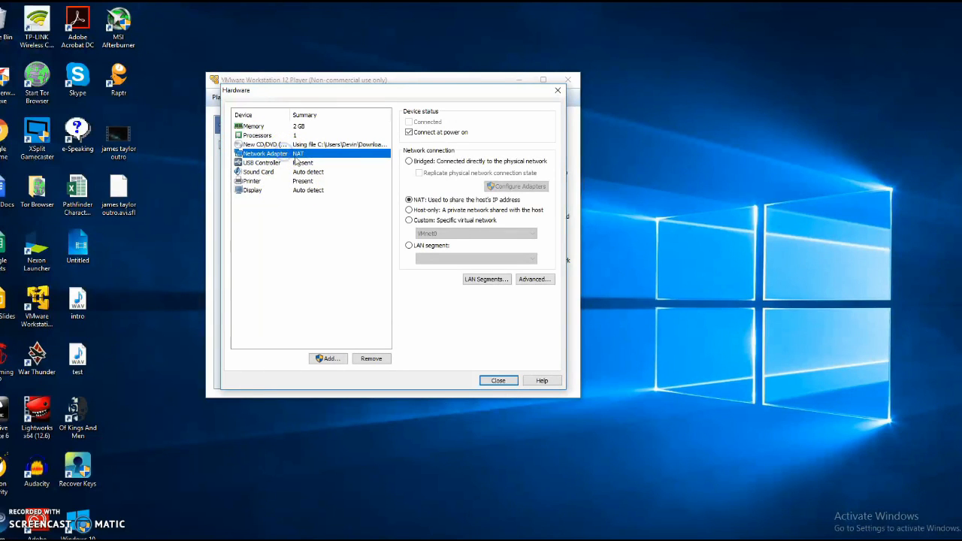
left_click(408, 161)
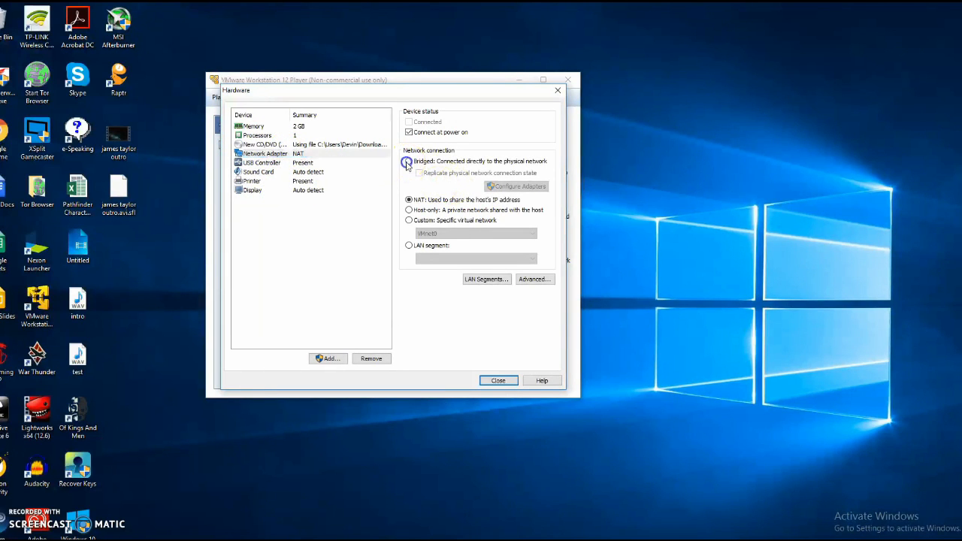
left_click(409, 199)
left_click(485, 381)
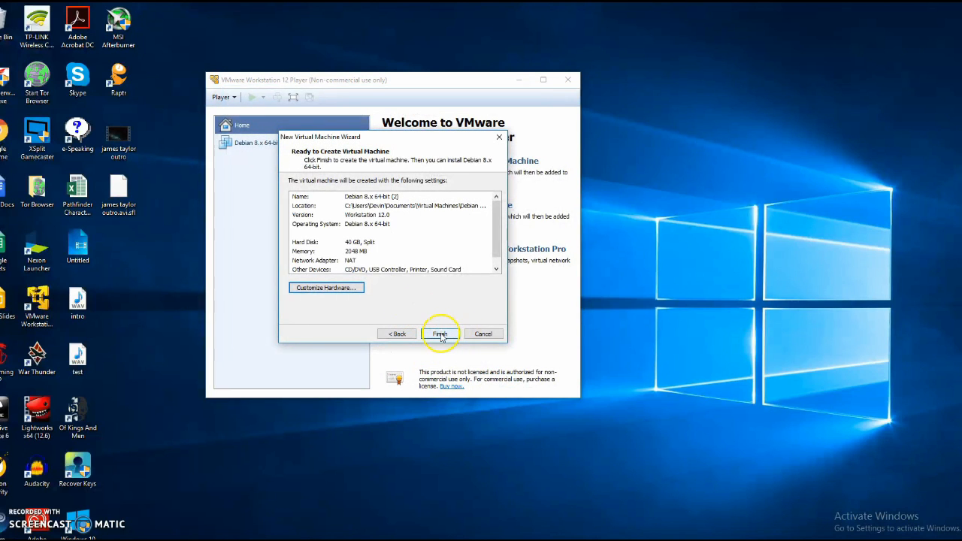
Finish the wizard and rename the new virtual machine to 'test' in its General options.
left_click(441, 335)
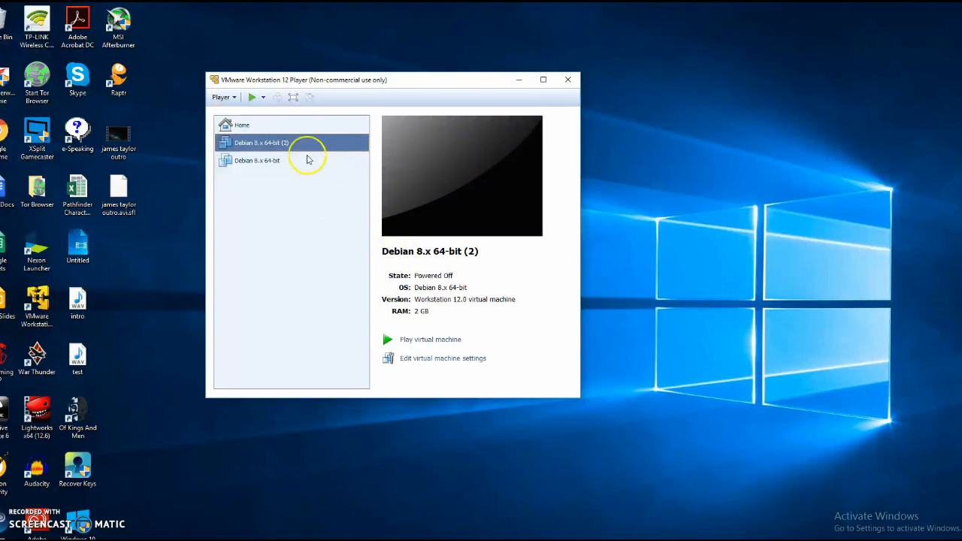
left_click(440, 359)
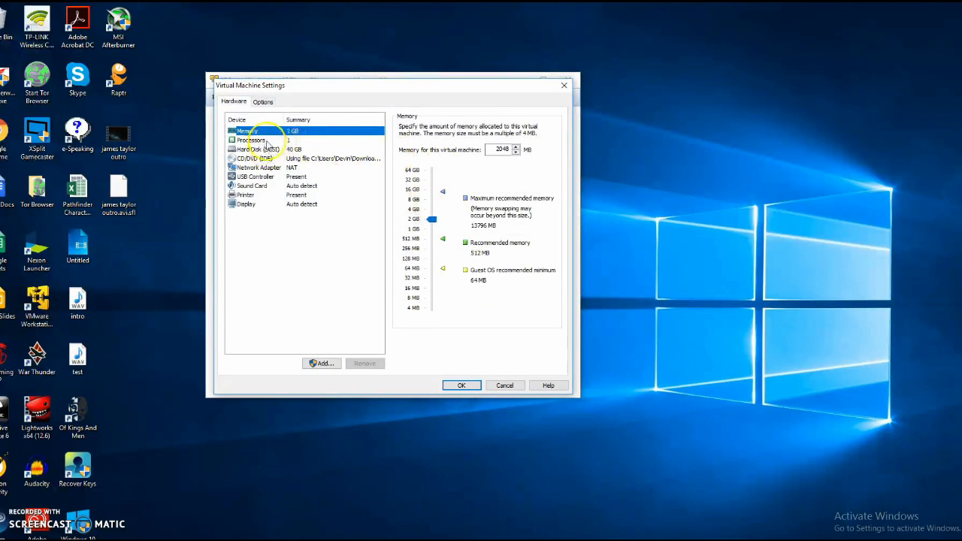
left_click(263, 102)
left_click_drag(481, 128, 366, 125)
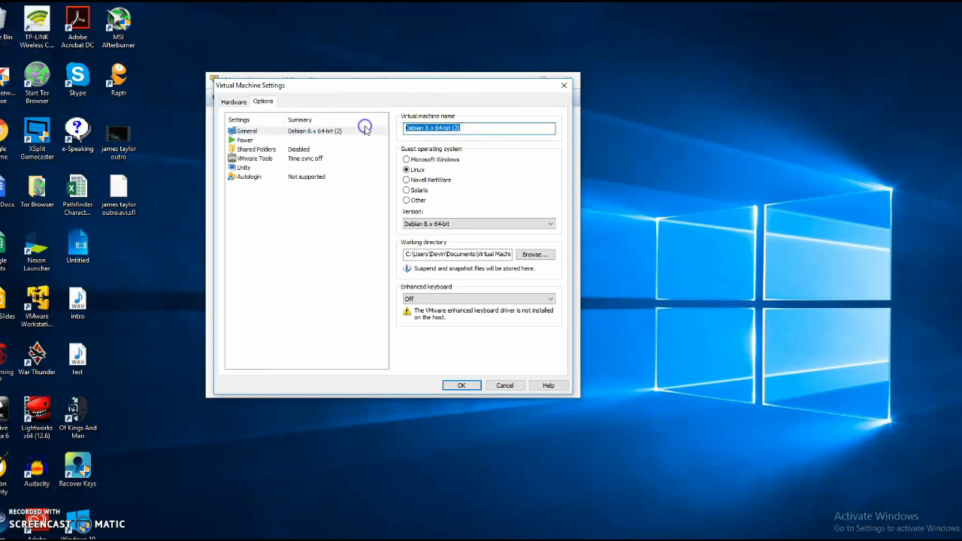
key("BackSpace")
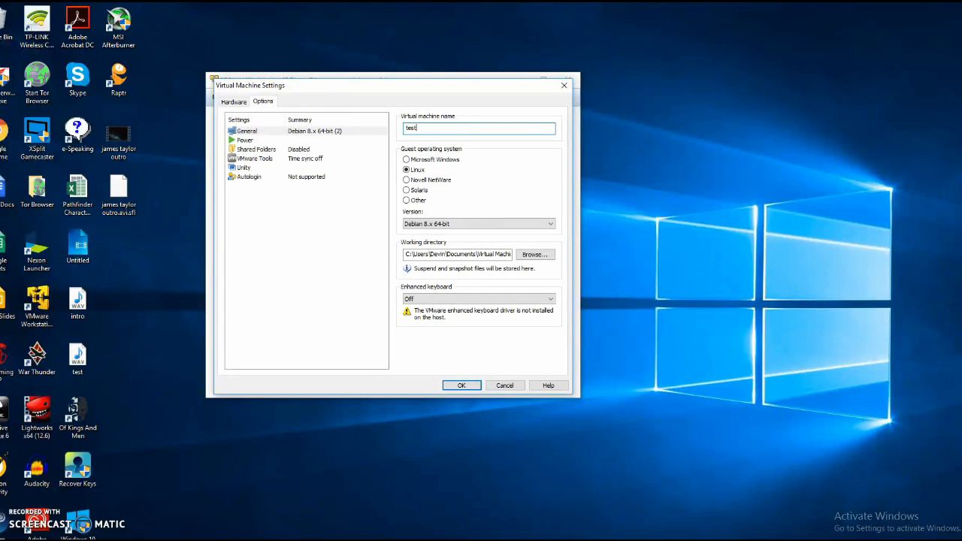
left_click(455, 384)
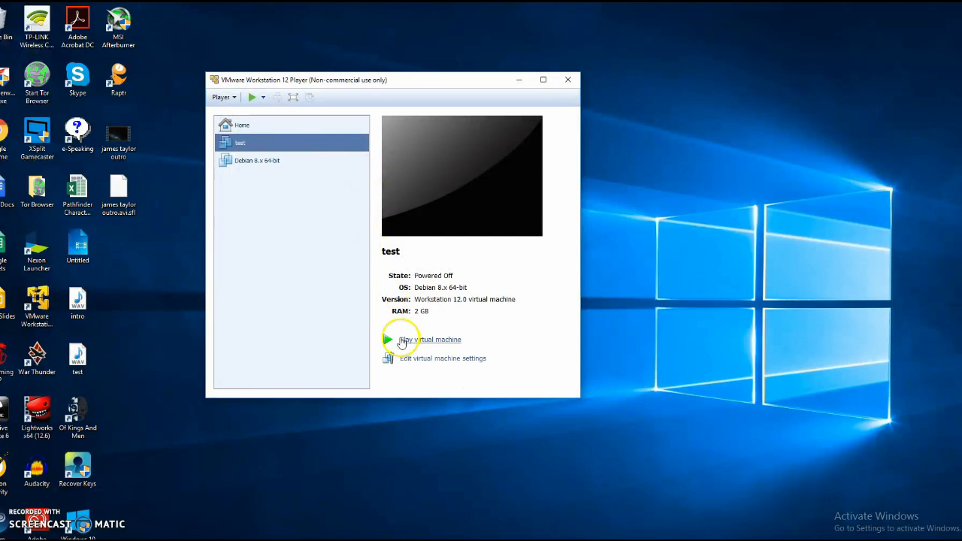
Power on 'test', dismiss the Removable Devices notice, and move to Install in the Kali boot menu.
left_click(413, 344)
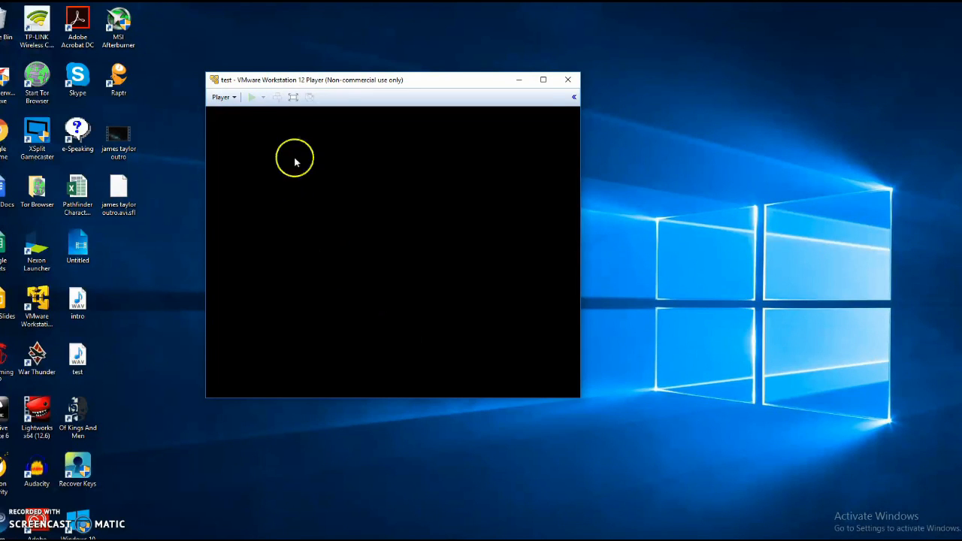
left_click(460, 296)
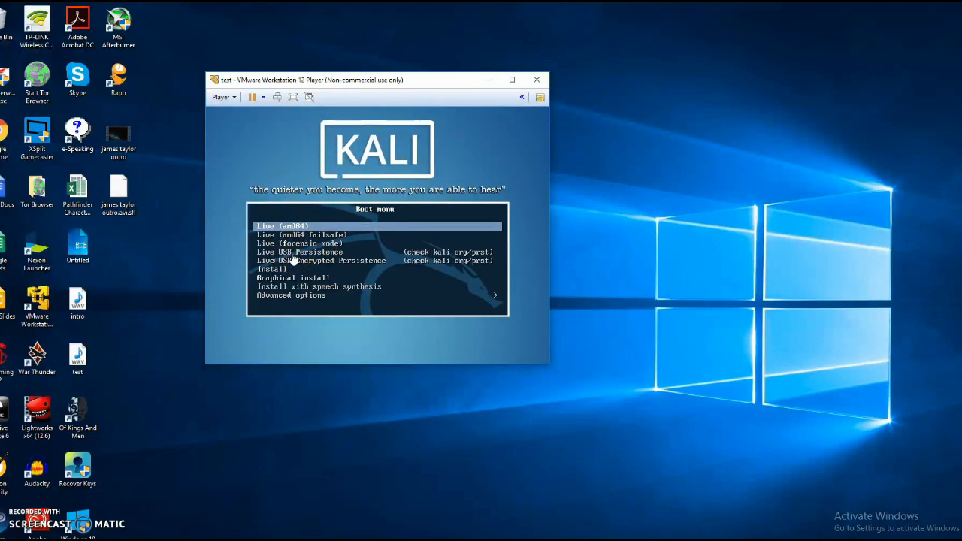
left_click(412, 243)
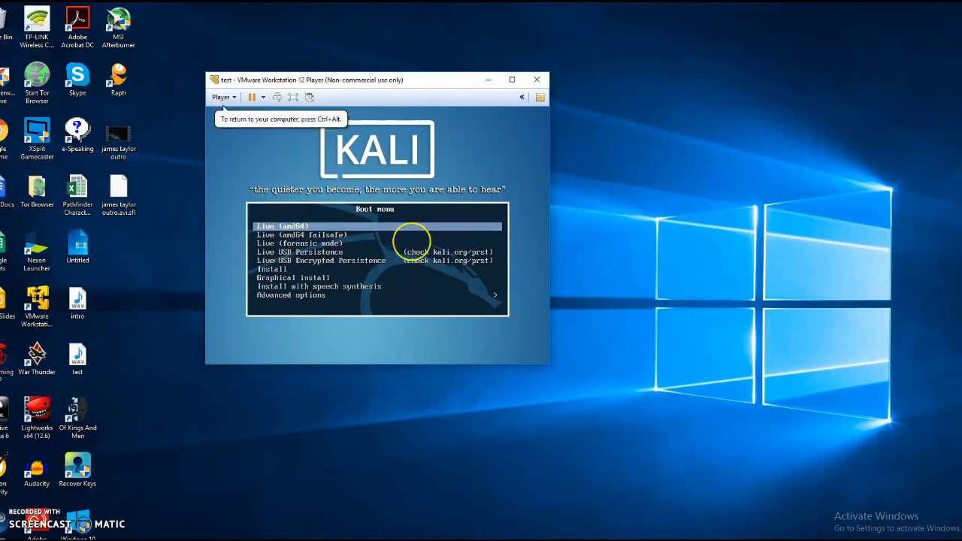
key("Down")
key("Down")
key("Down")
key("Down")
key("Down")
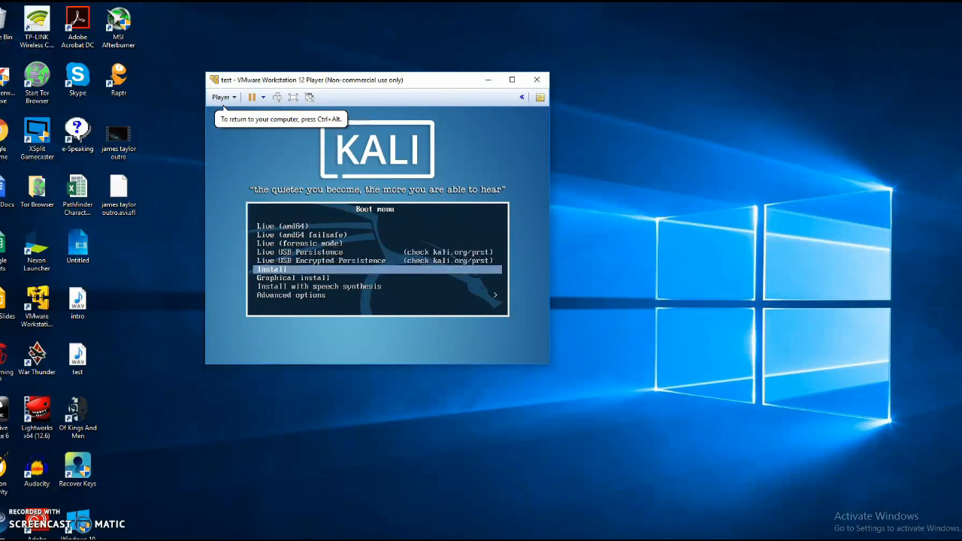
Launch the Kali installer with English language, United States location and American English keymap.
key("Return")
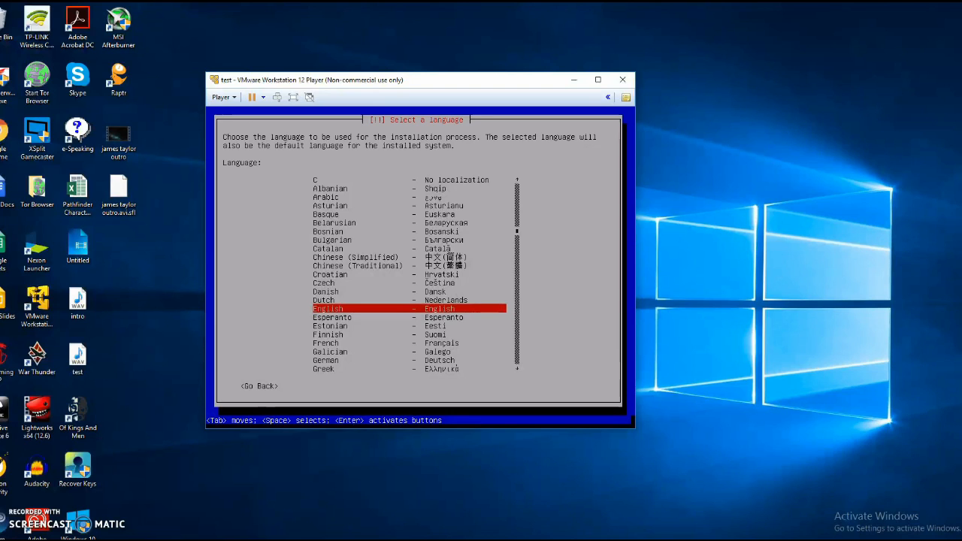
key("Up")
key("Up")
key("Down")
key("Down")
key("Down")
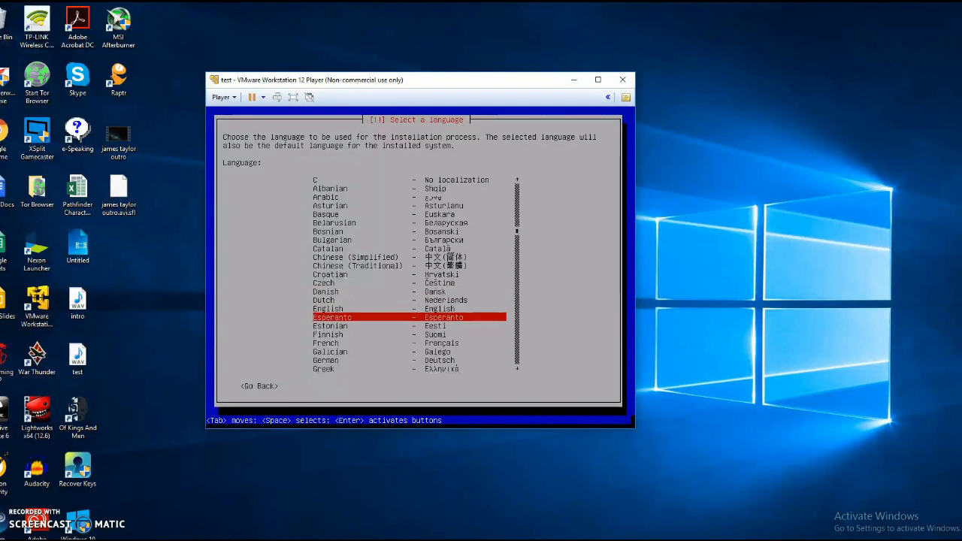
key("Up")
key("Up")
key("Up")
key("Up")
key("Up")
key("Up")
key("Up")
key("Up")
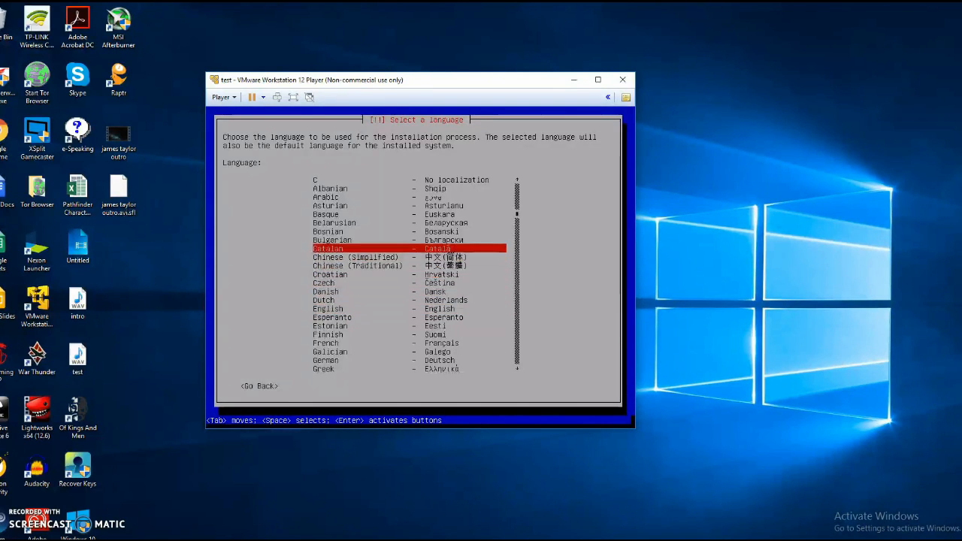
key("Up")
key("Up")
key("Up")
key("Up")
key("Up")
key("Up")
key("Up")
key("Up")
key("Down")
key("Down")
key("Down")
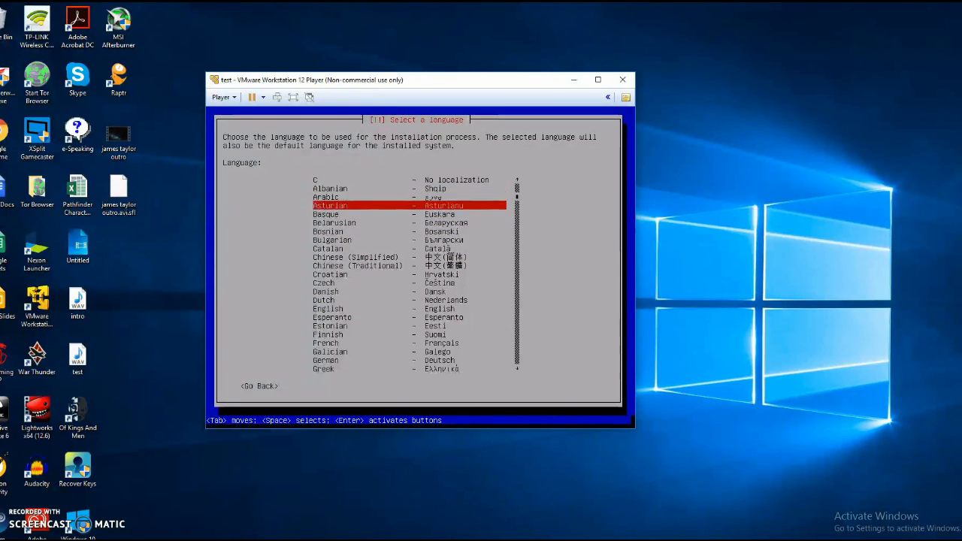
key("Down")
key("Down")
key("Down")
key("Down")
key("Down")
key("Down")
key("Down")
key("Down")
key("Down")
key("Down")
key("Down")
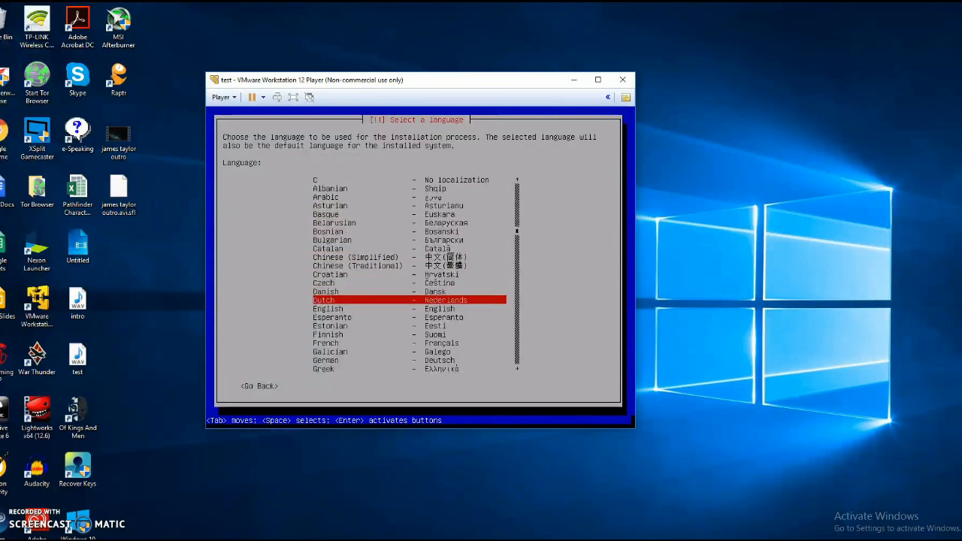
key("Down")
key("Return")
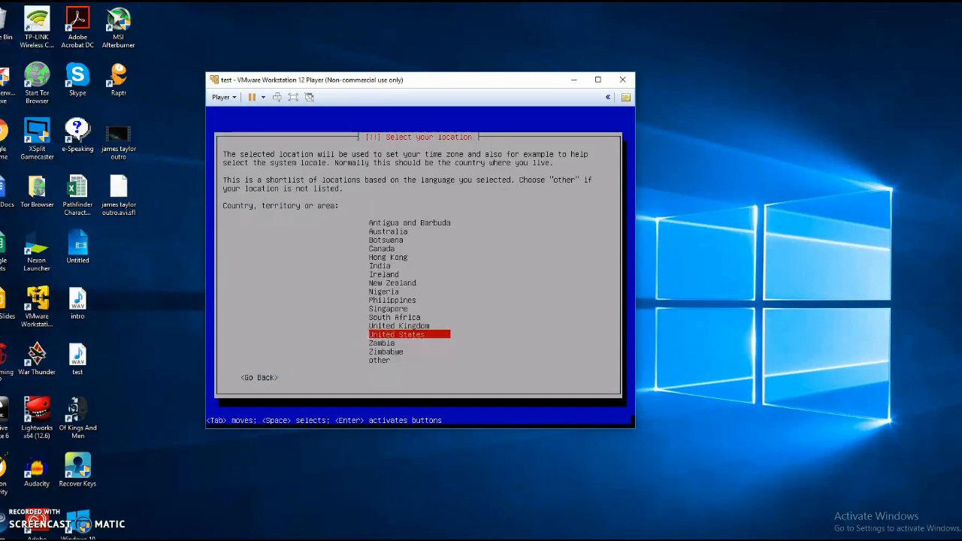
key("Return")
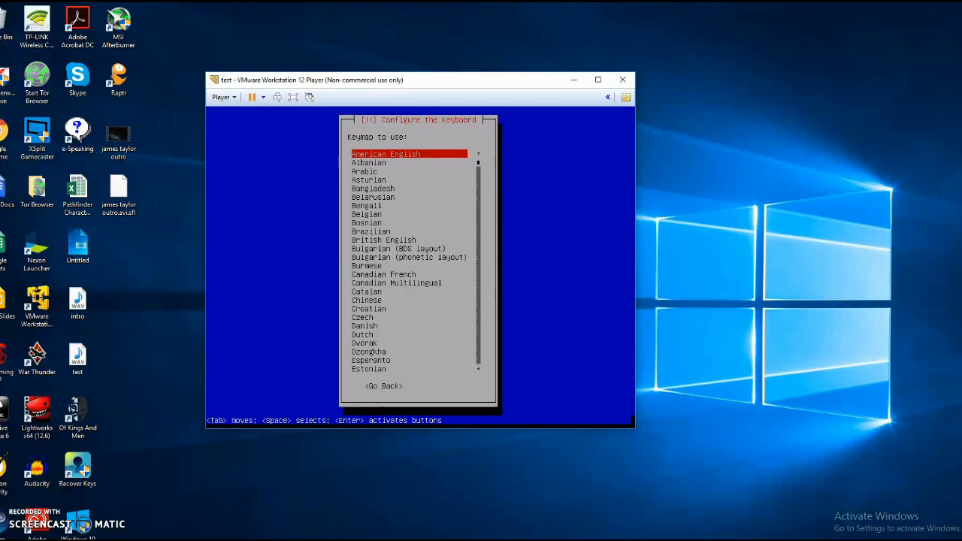
key("Return")
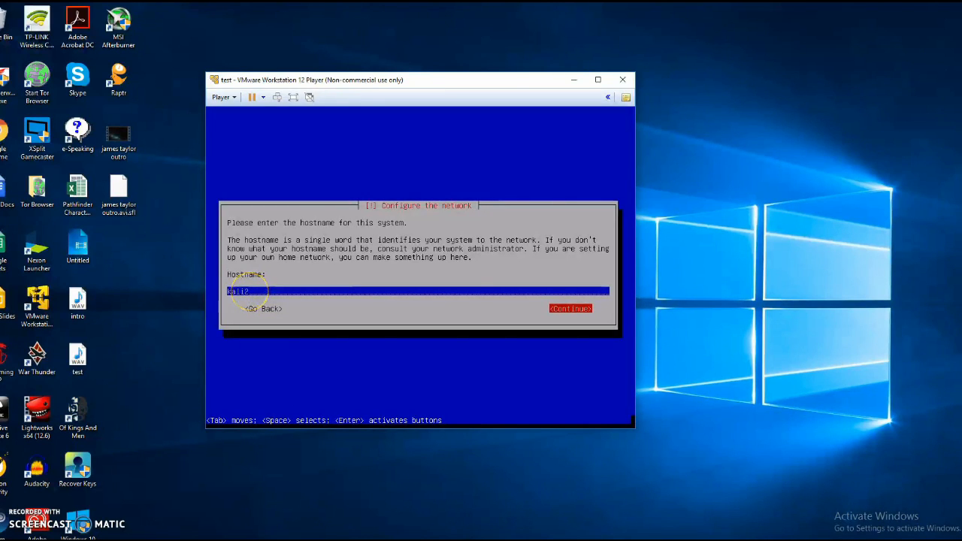
Set the installer hostname to kali2.
key("Tab")
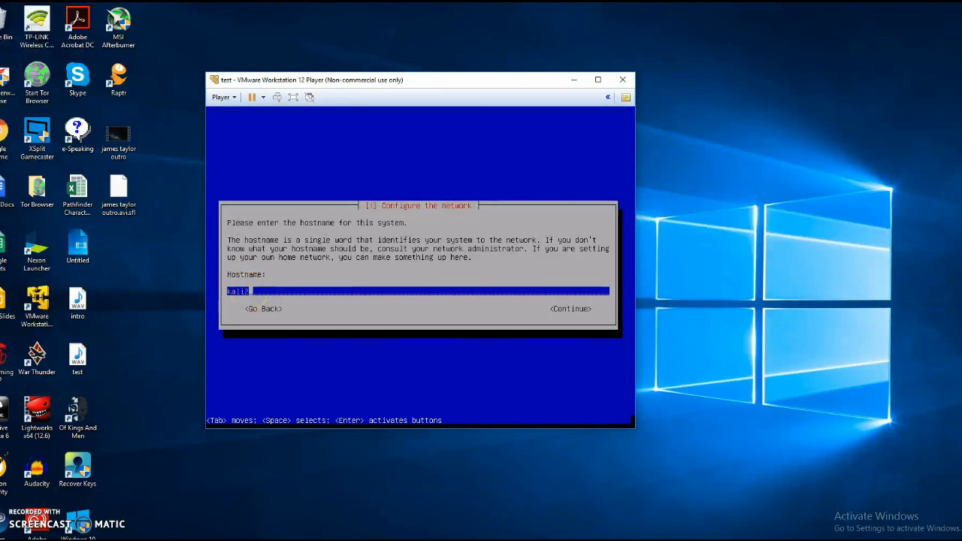
type("2")
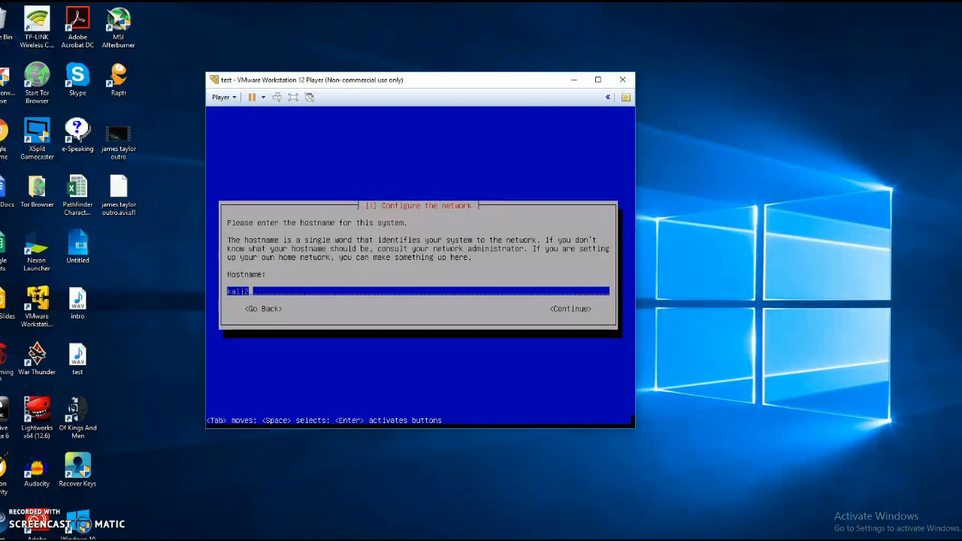
key("Tab")
key("Return")
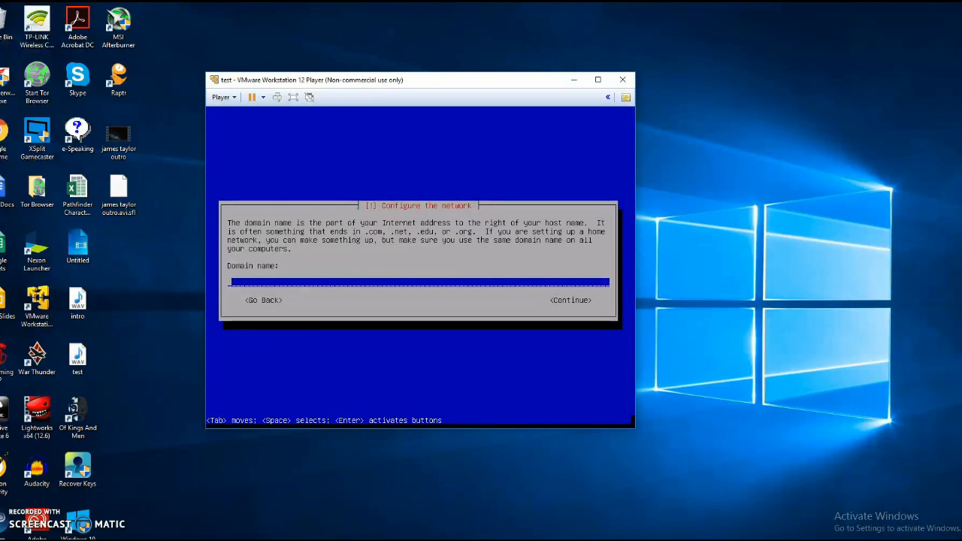
Enter test.com as the domain name and continue.
type(".com.")
key("BackSpace")
type("st")
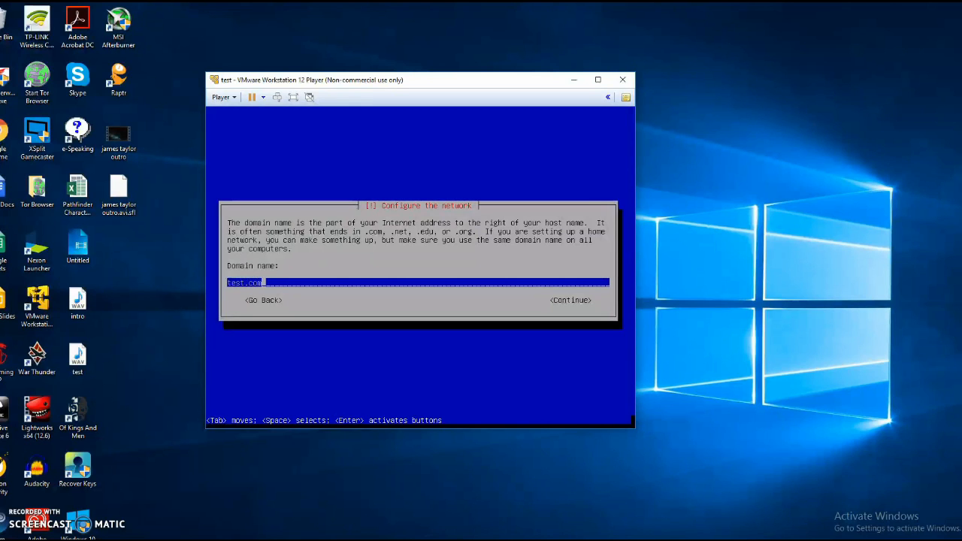
key("Tab")
key("Return")
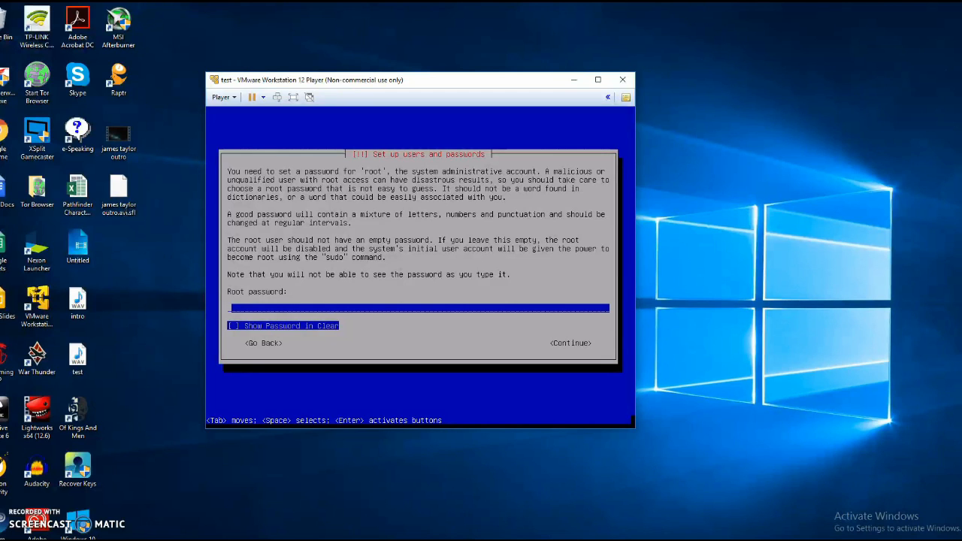
Re-enter the root password to confirm it, then select the Mountain time zone.
key("Return")
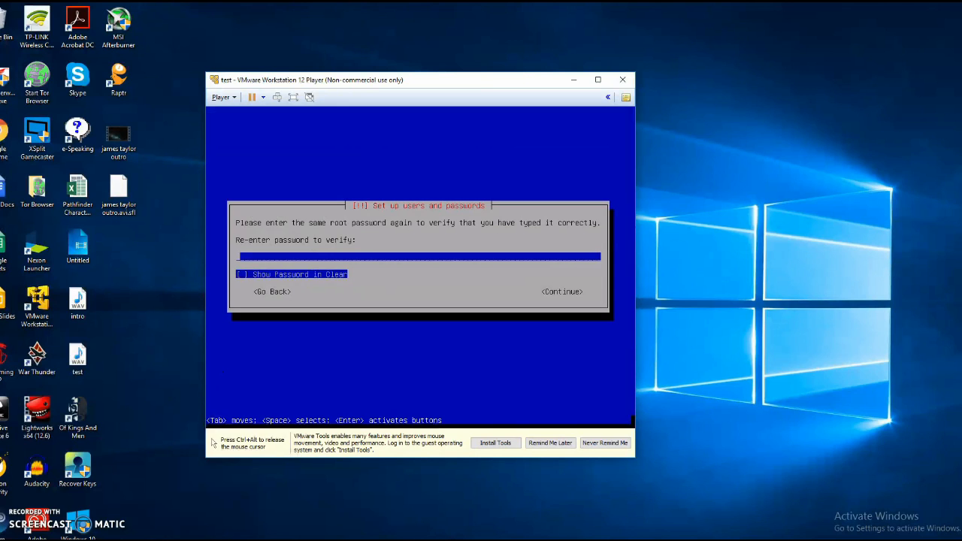
type("****")
key("Return")
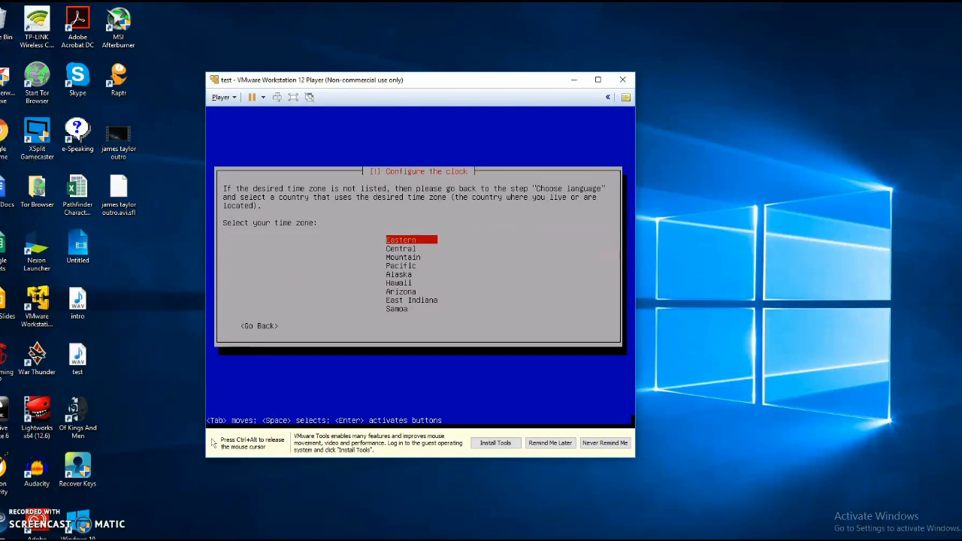
key("Down")
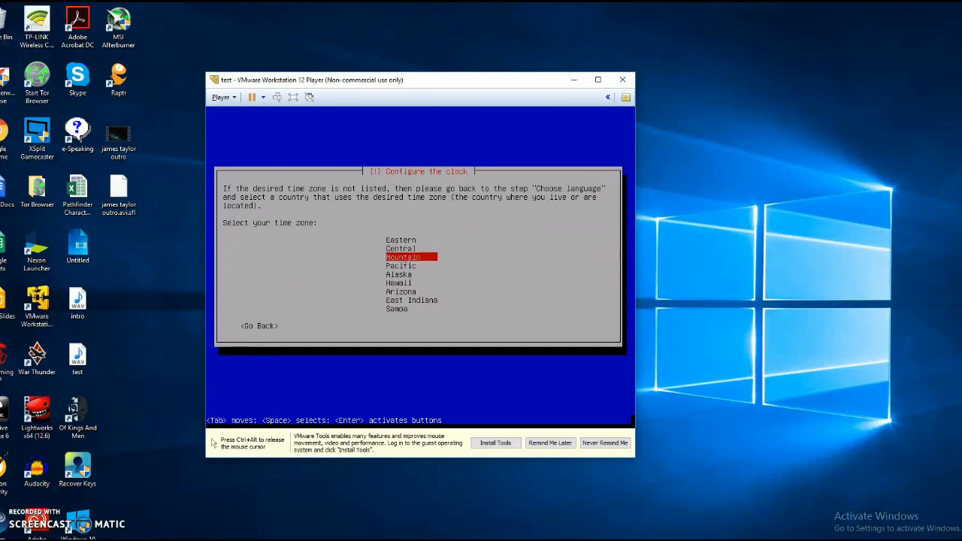
key("Return")
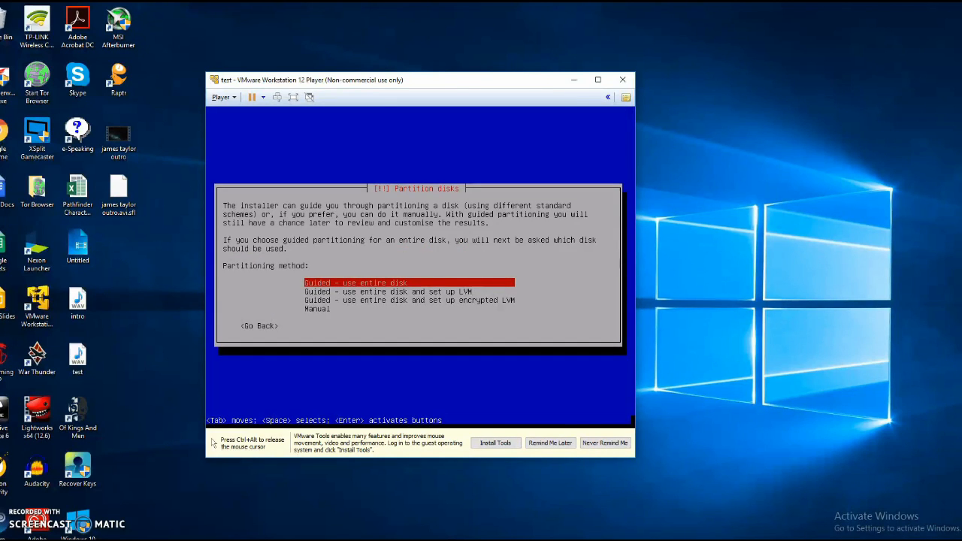
Choose guided partitioning of the whole SCSI disk with all files in one partition.
key("Return")
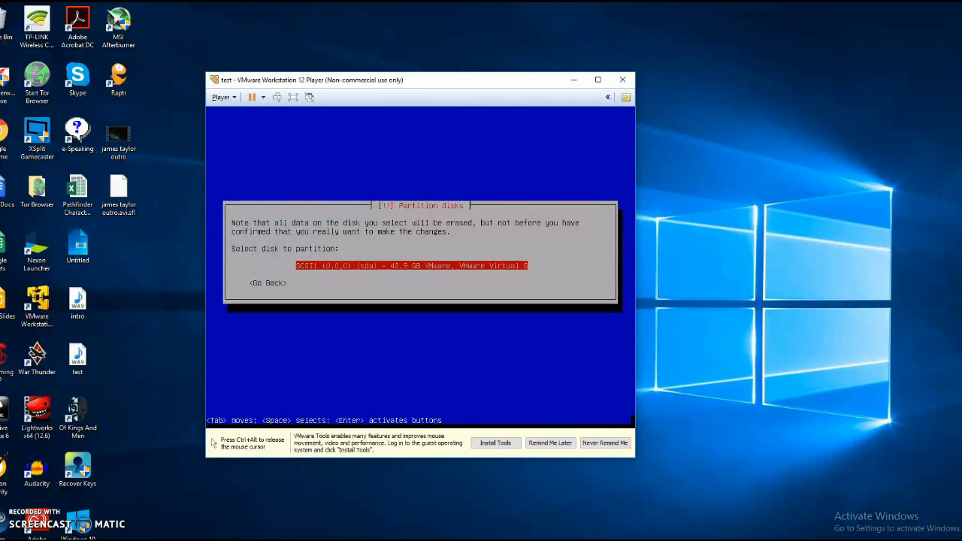
key("Return")
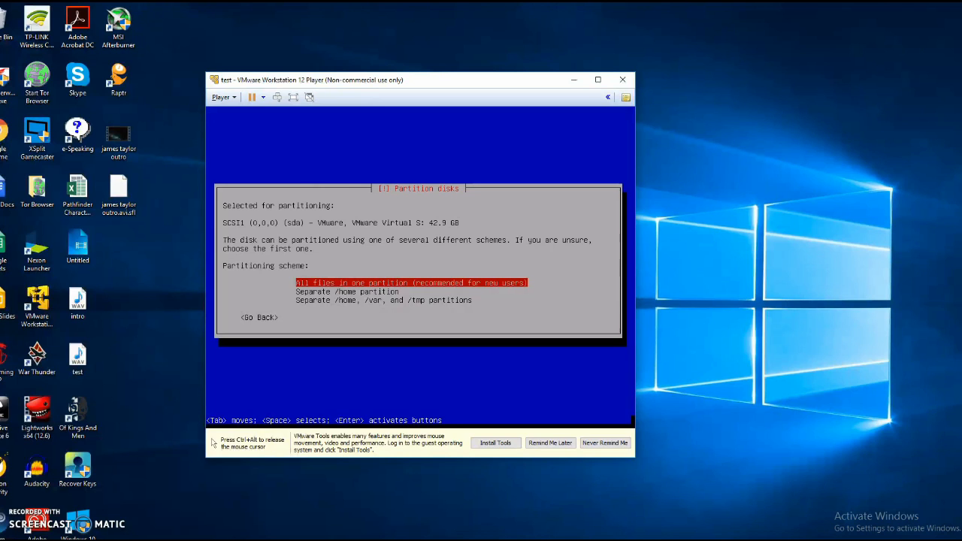
key("Down")
key("Down")
key("Up")
key("Up")
key("Down")
key("Up")
key("Return")
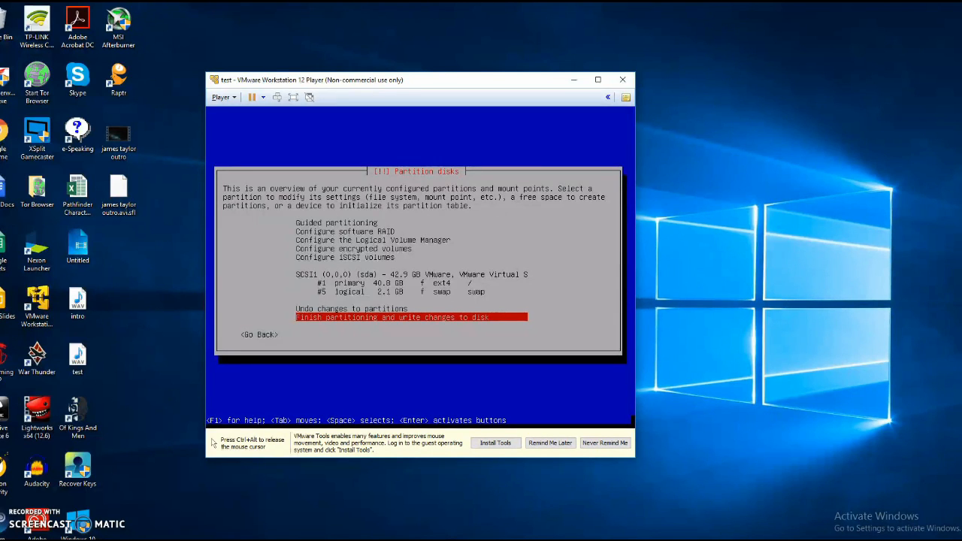
Finish partitioning and confirm Yes to write the ext4 root and swap partitions.
key("Return")
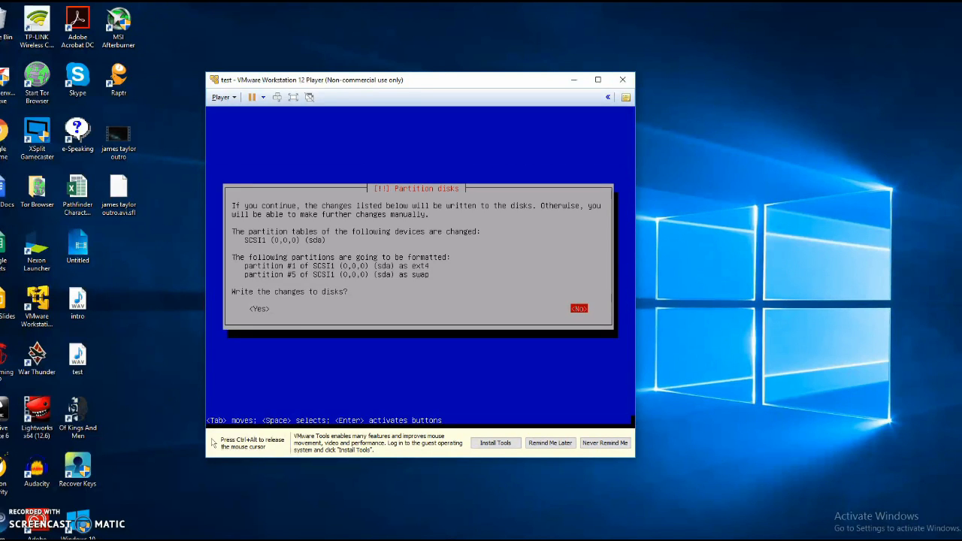
key("Tab")
key("Return")
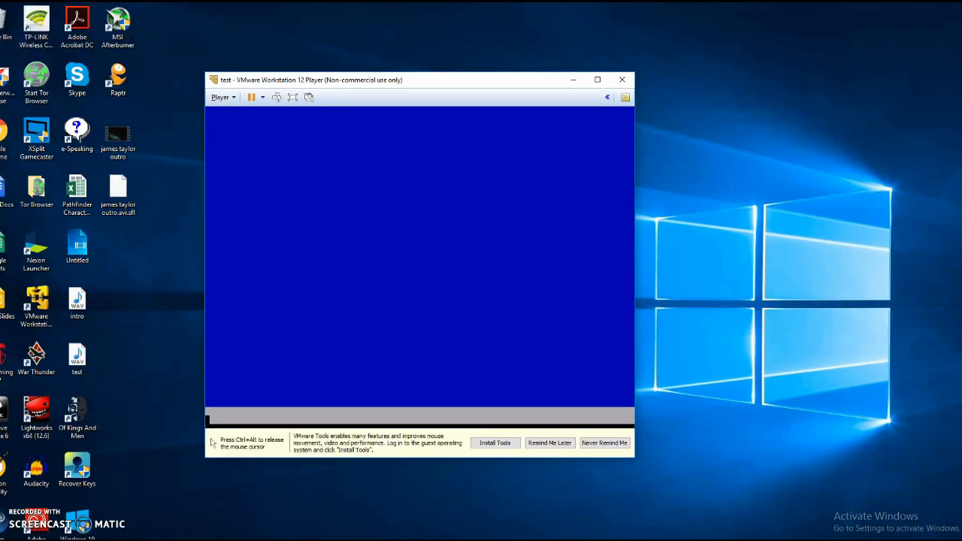
Turn off VMware Tools reminders with Never Remind Me and install GRUB to the master boot record.
left_click(605, 444)
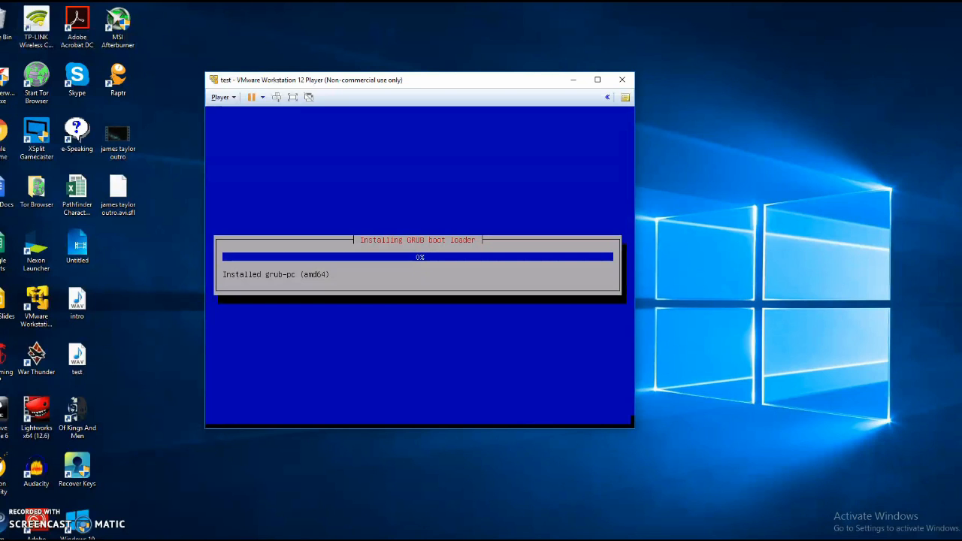
left_click(421, 359)
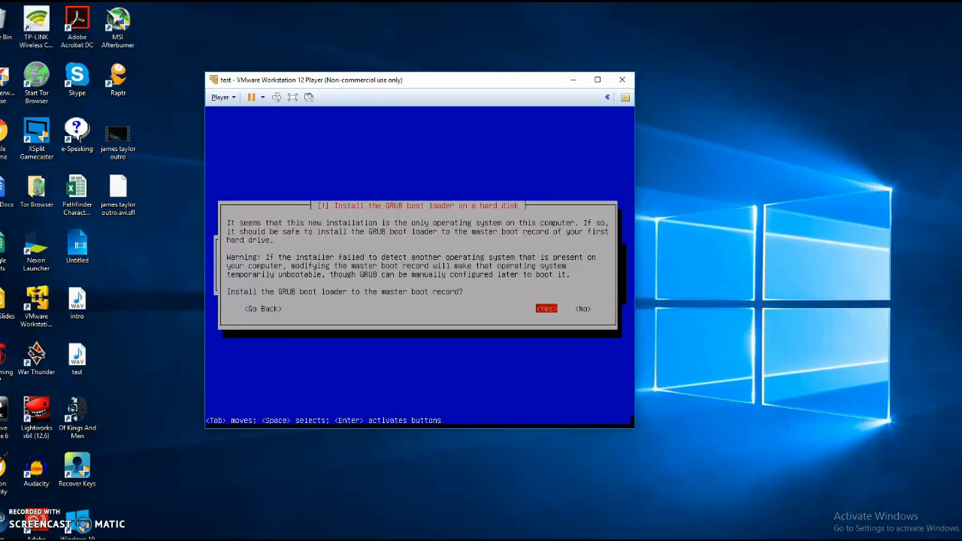
left_click(260, 314)
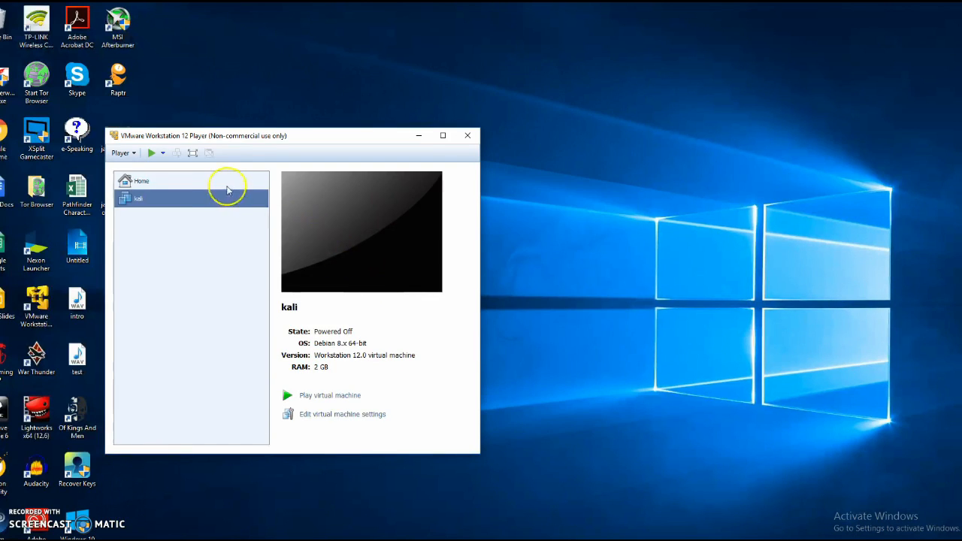
Review the kali VM's settings, then power it on and boot Kali GNU/Linux from GRUB.
left_click(220, 200)
key("ctrl+d")
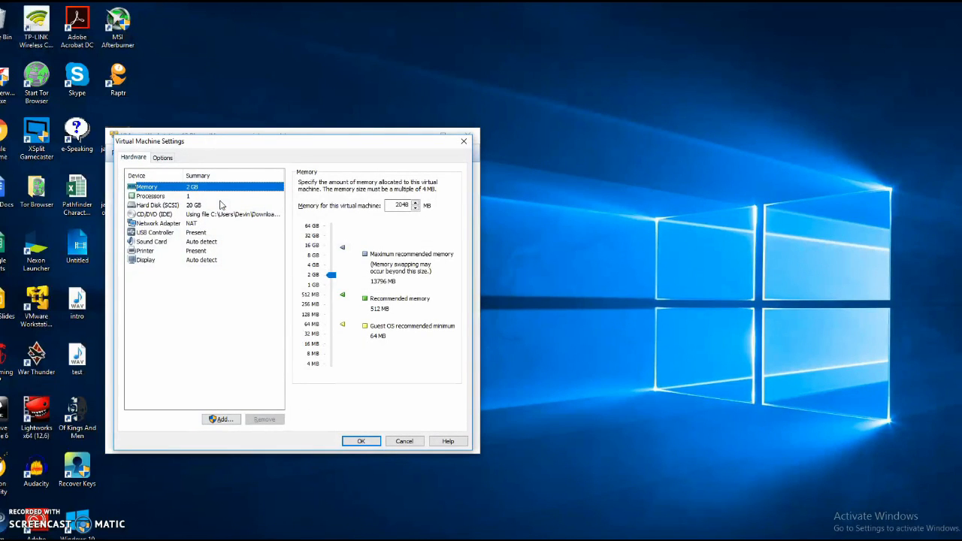
left_click(357, 441)
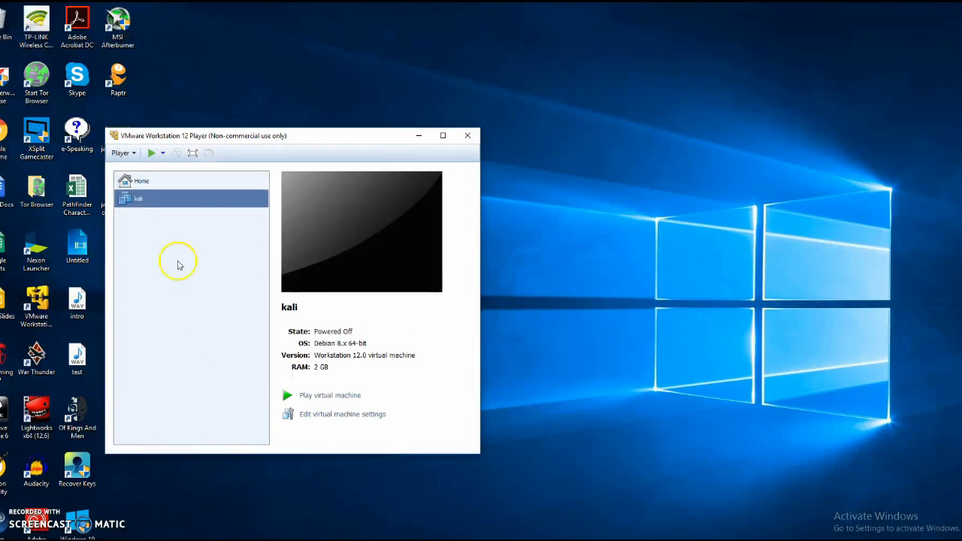
left_click(320, 396)
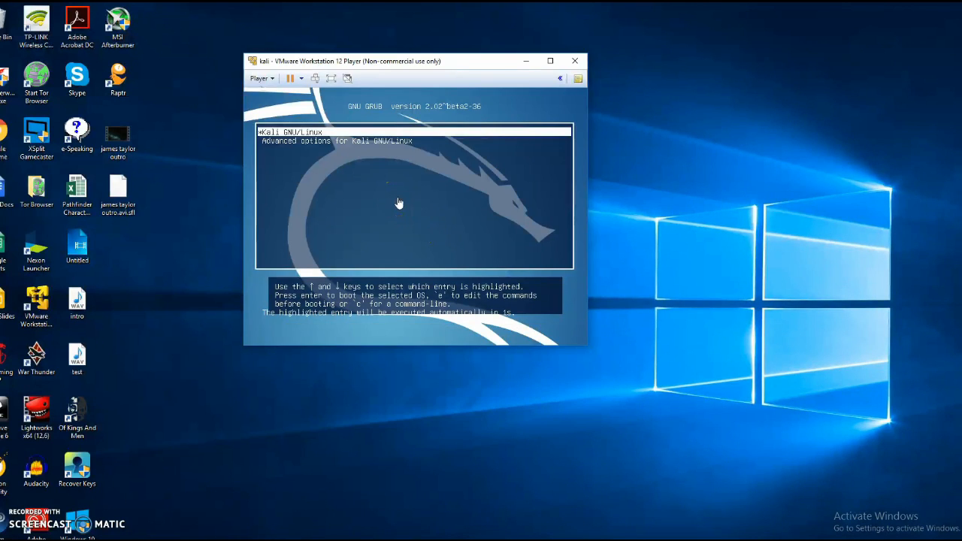
left_click(399, 203)
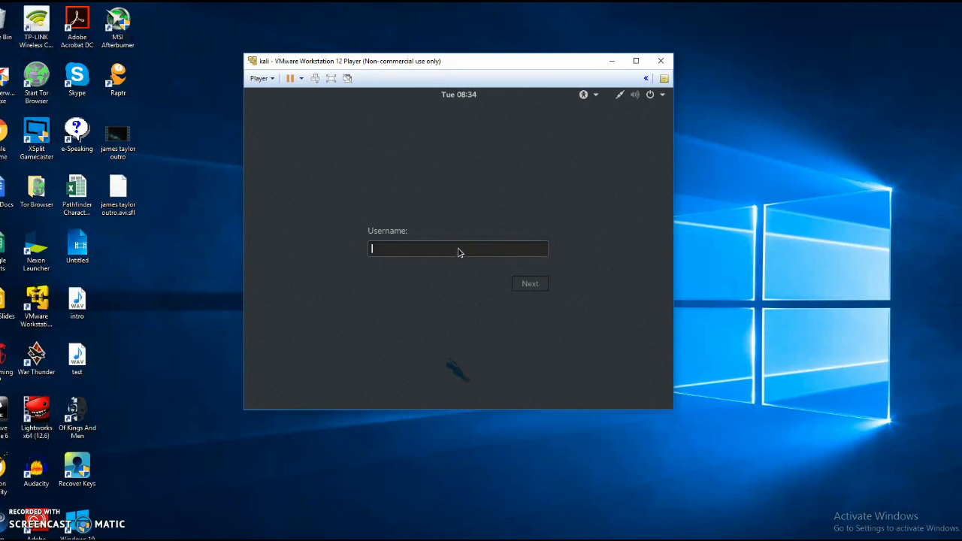
Log in with username root and the root password.
type("root")
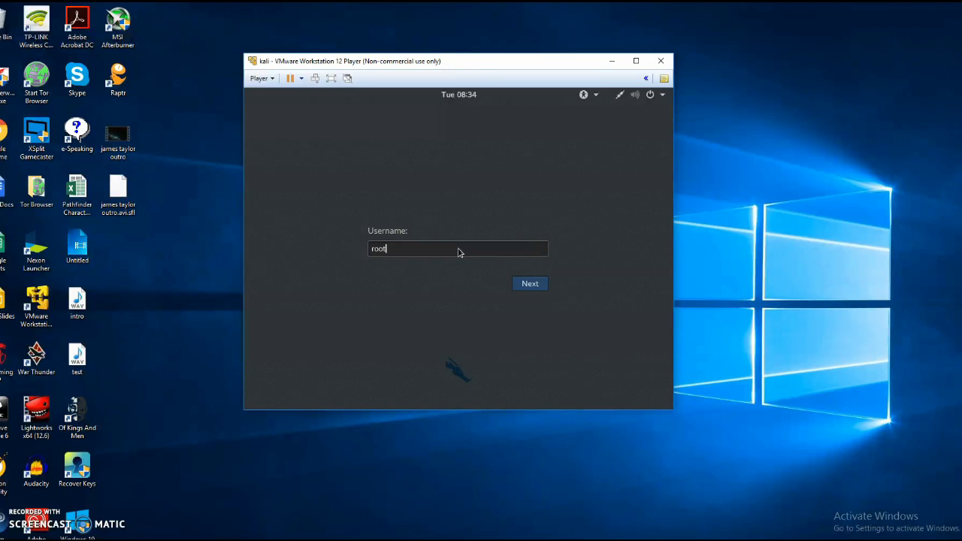
key("Return")
type("toor")
key("Return")
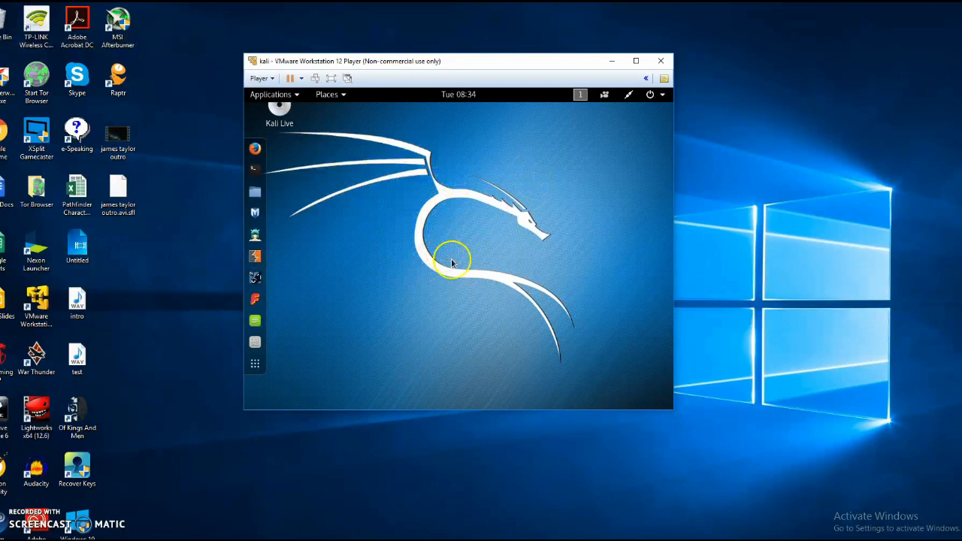
left_click(290, 97)
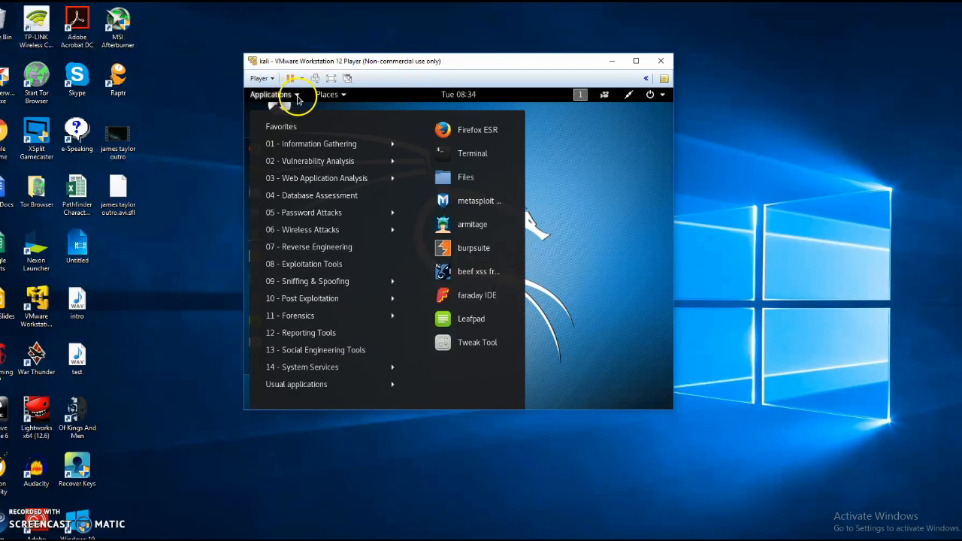
mouse_move(314, 163)
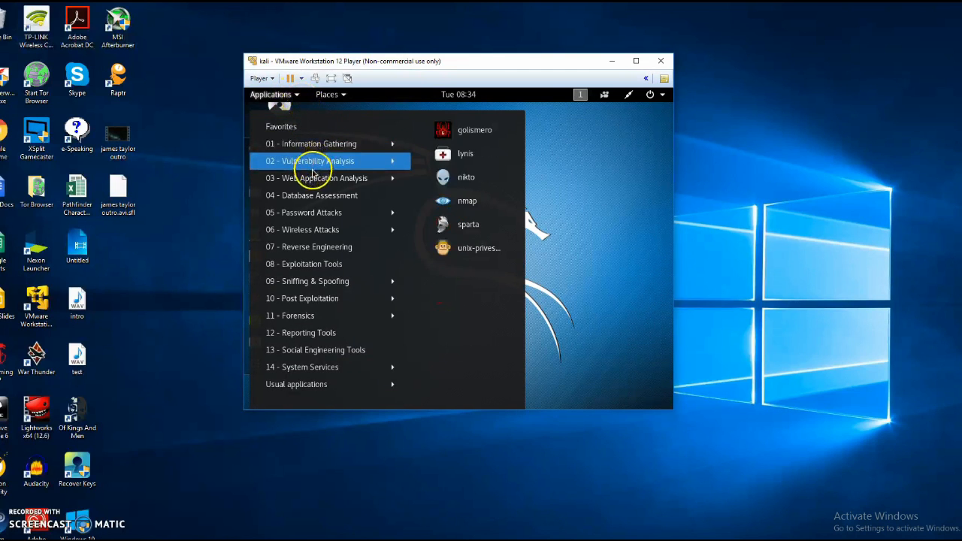
mouse_move(315, 196)
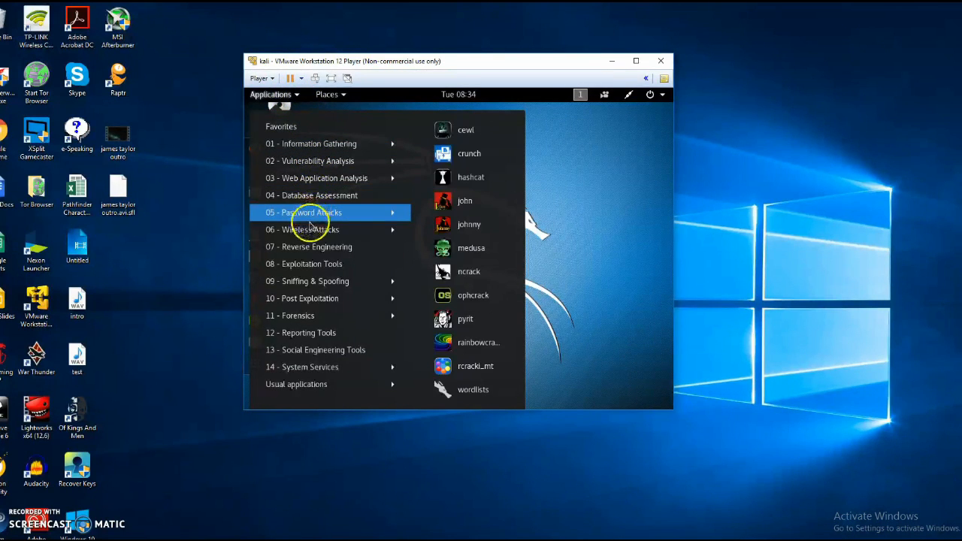
mouse_move(304, 270)
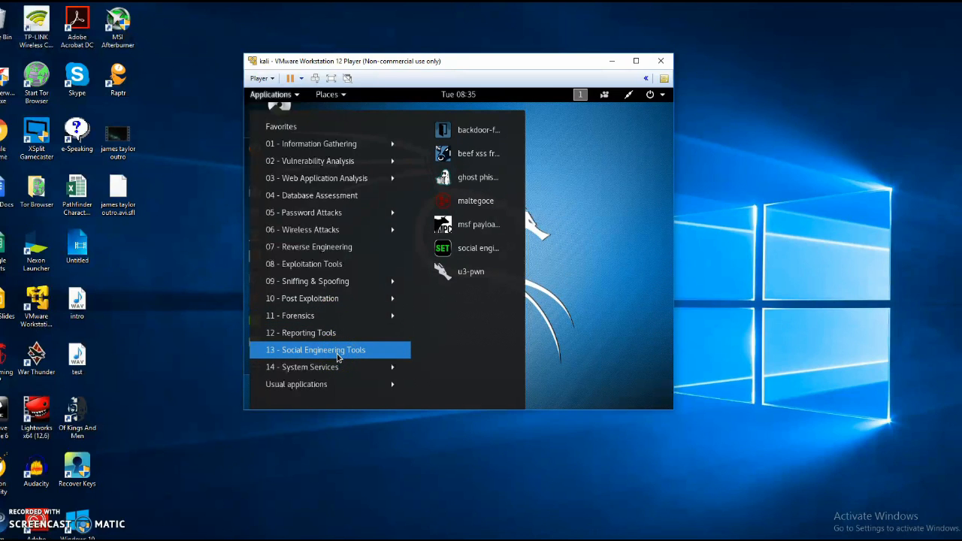
left_click(594, 246)
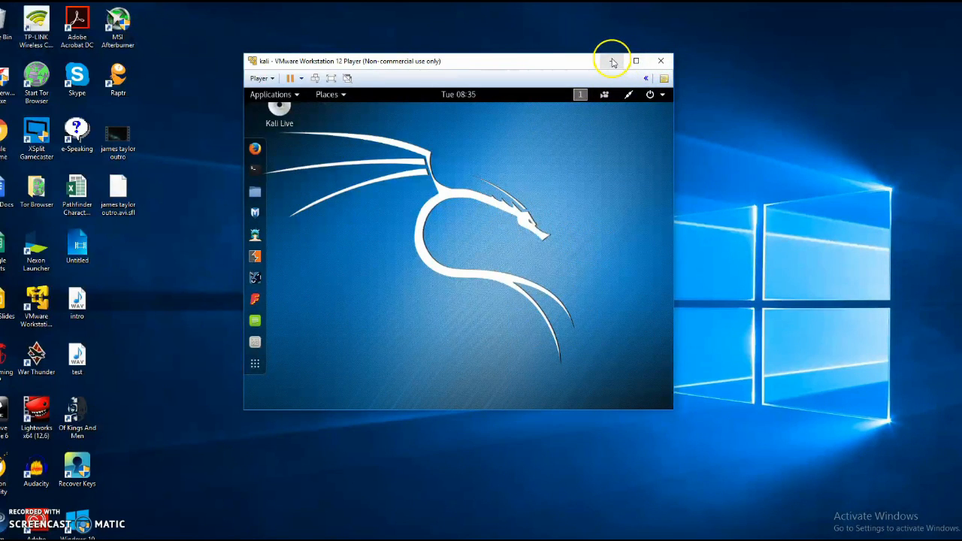
Open and close Kali's system status menu several times.
left_click(658, 96)
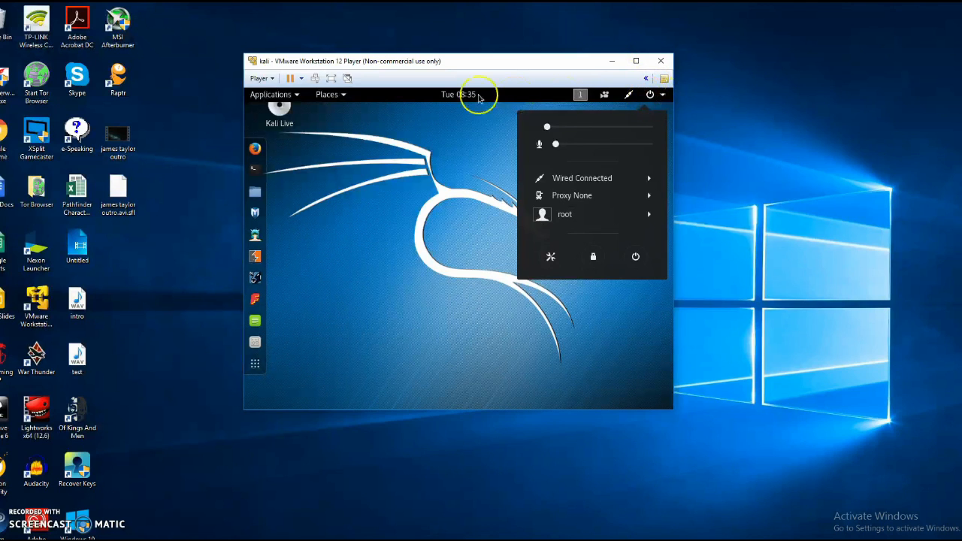
left_click(412, 116)
left_click(641, 101)
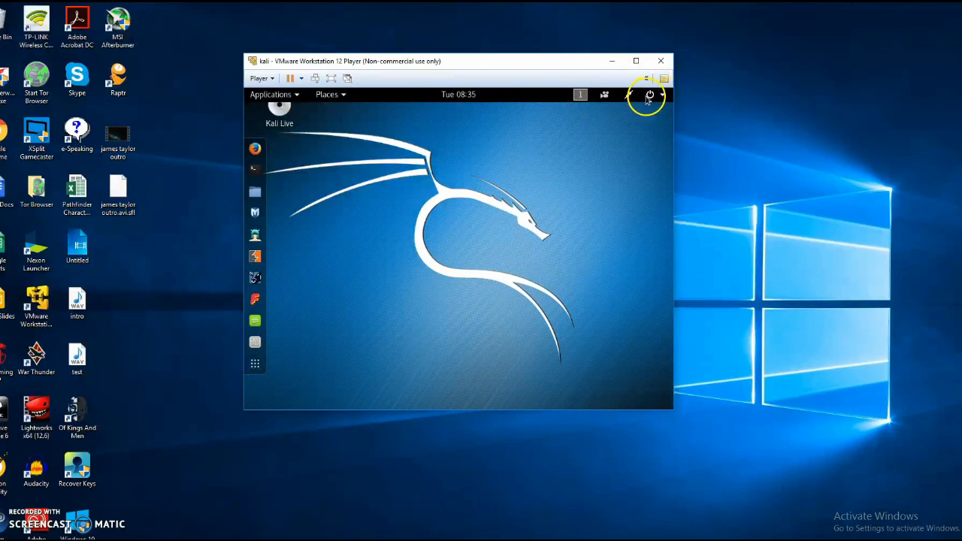
left_click(651, 101)
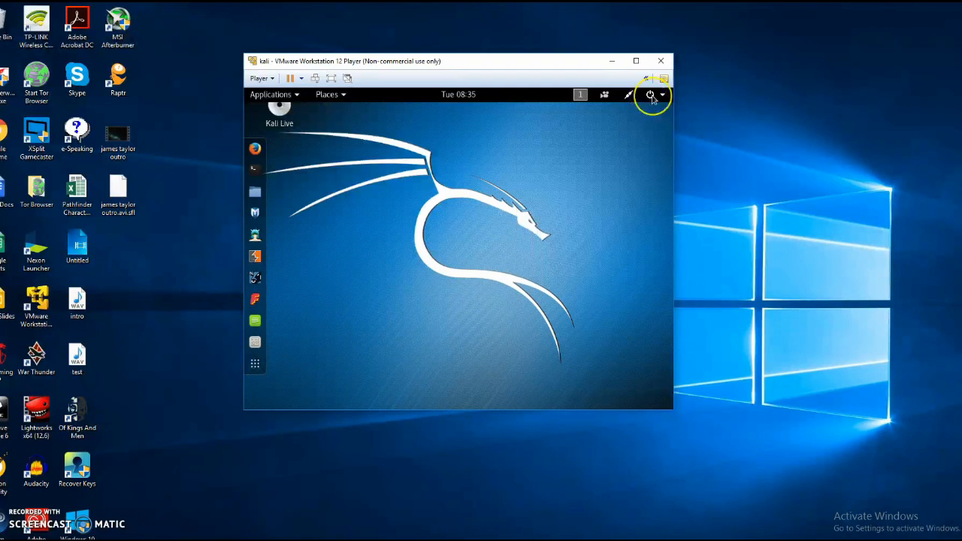
left_click(651, 98)
left_click(651, 99)
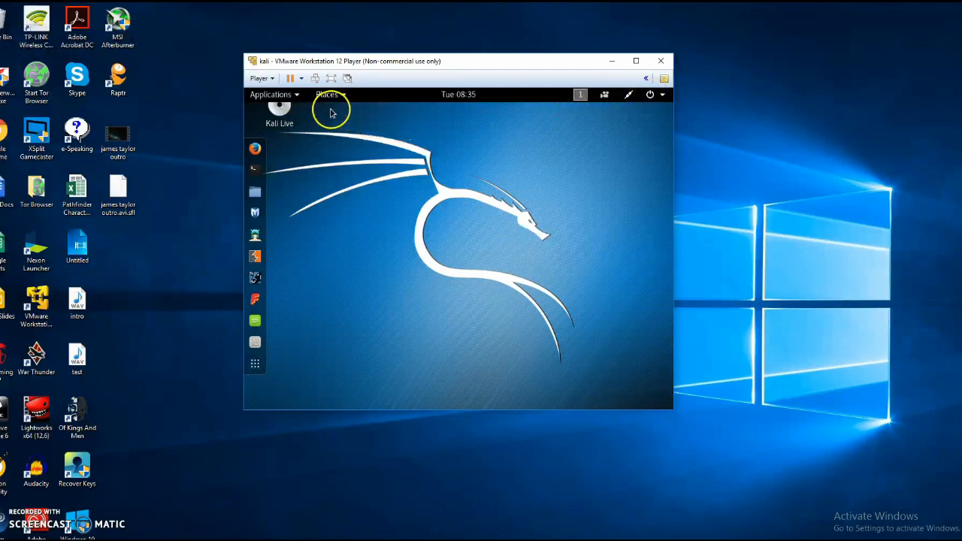
Use Player > Power > Shut Down Guest and confirm with Yes.
left_click(260, 79)
mouse_move(281, 108)
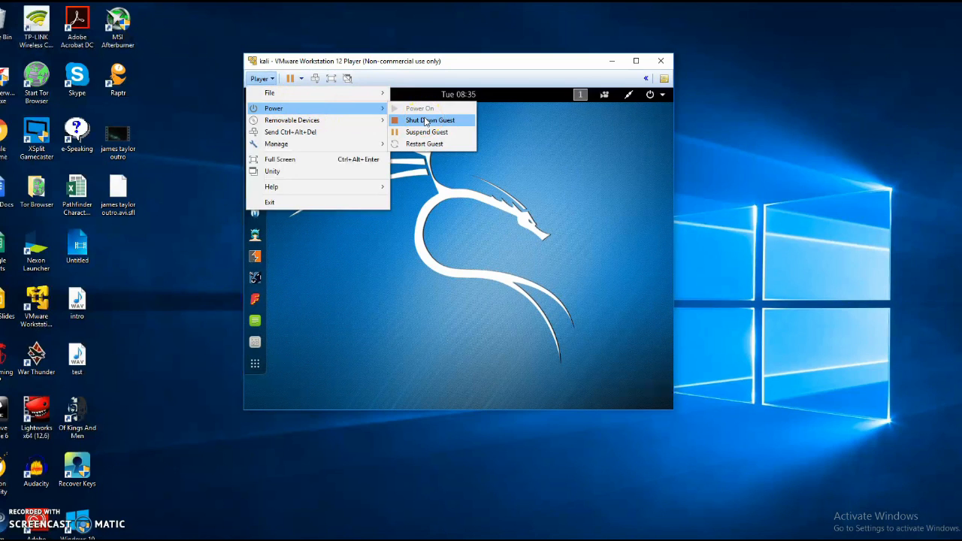
left_click(426, 121)
left_click(484, 263)
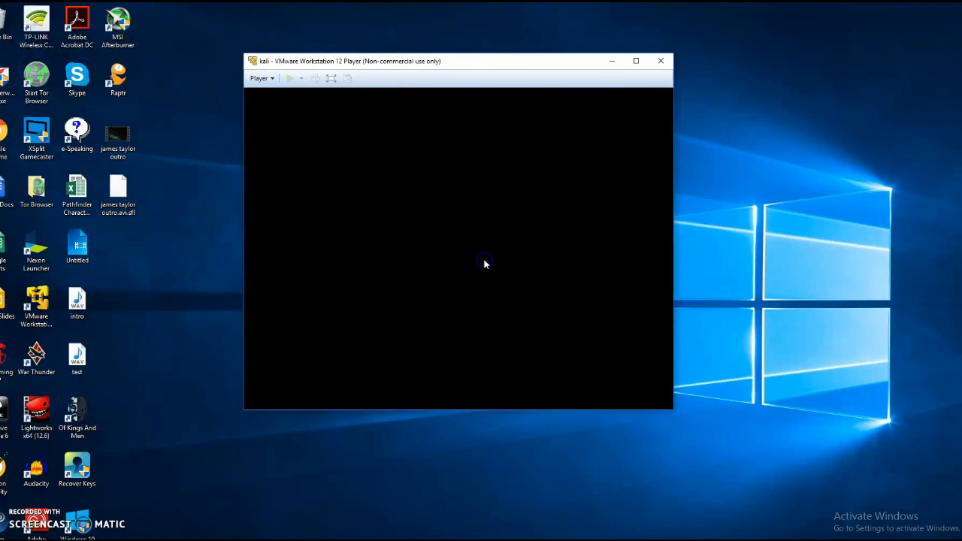